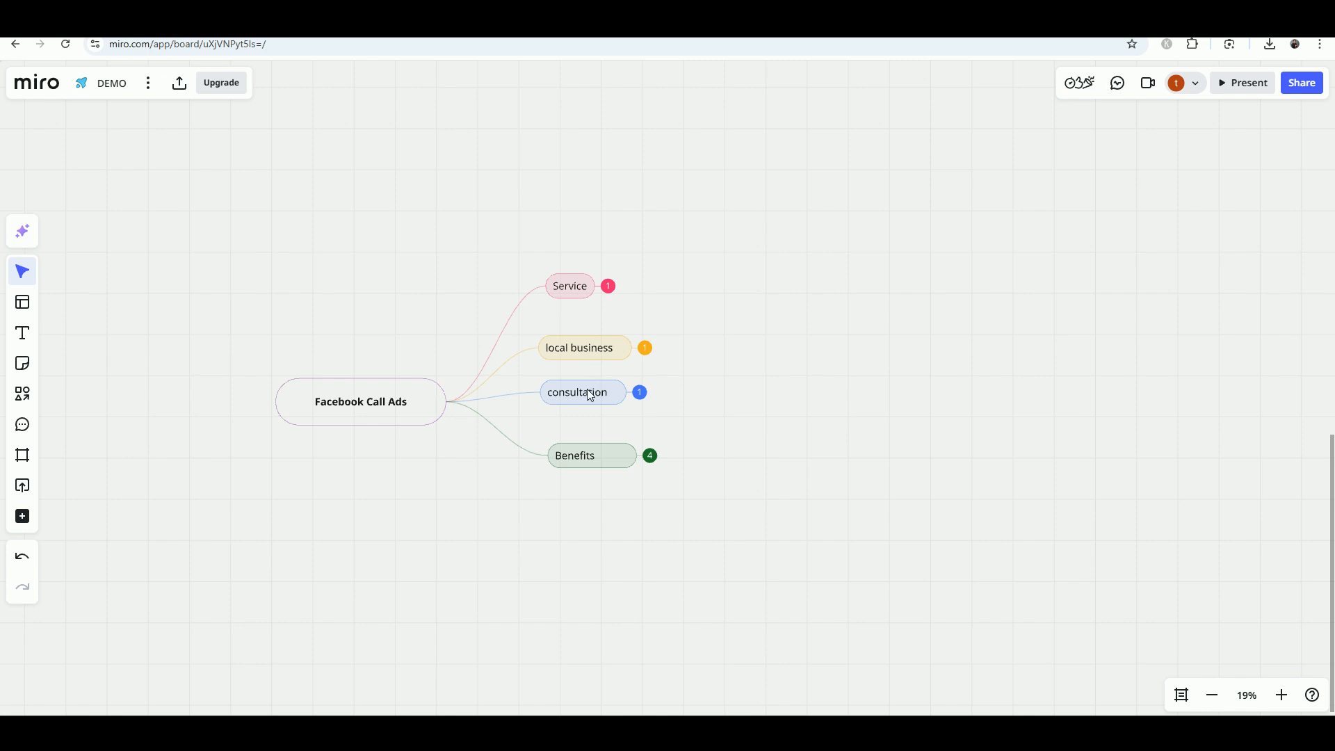
Expand Service, local business and consultation to show 'saloon, restaurant' and 'High ticket Sales'
left_click(604, 291)
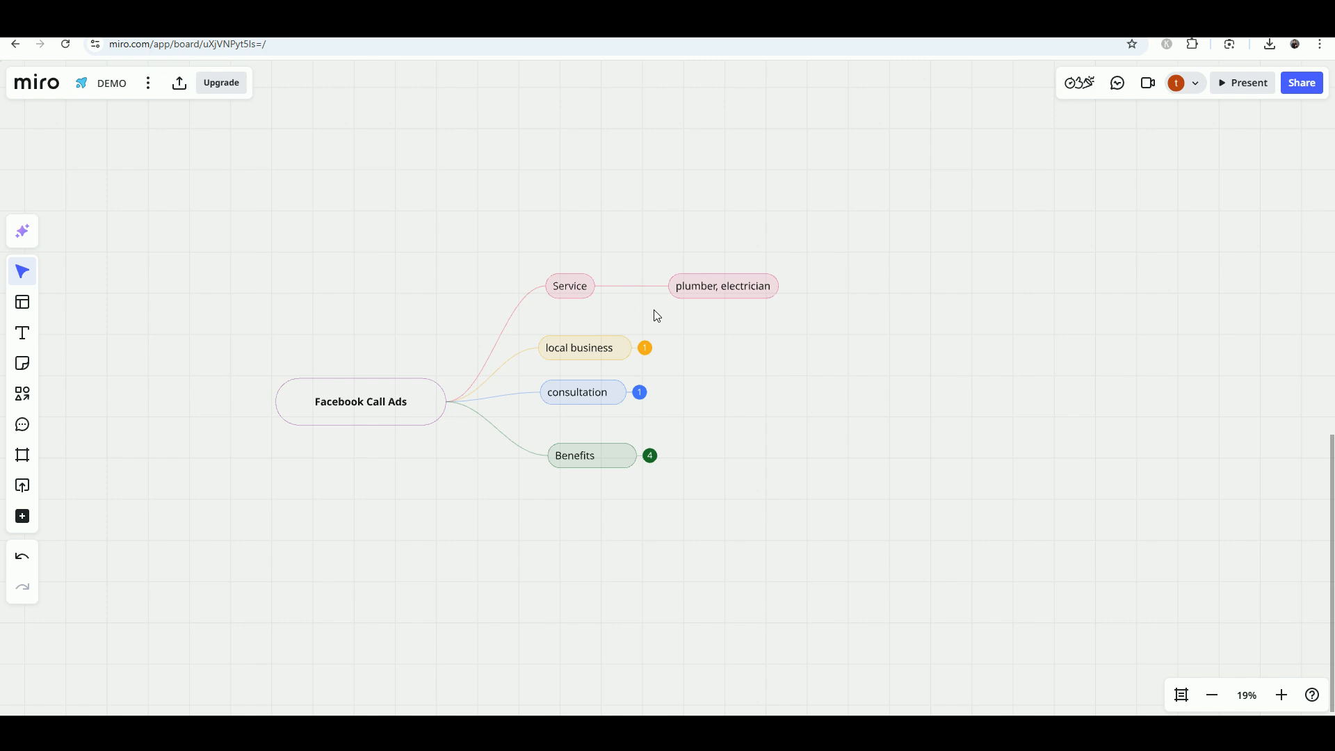
left_click(650, 352)
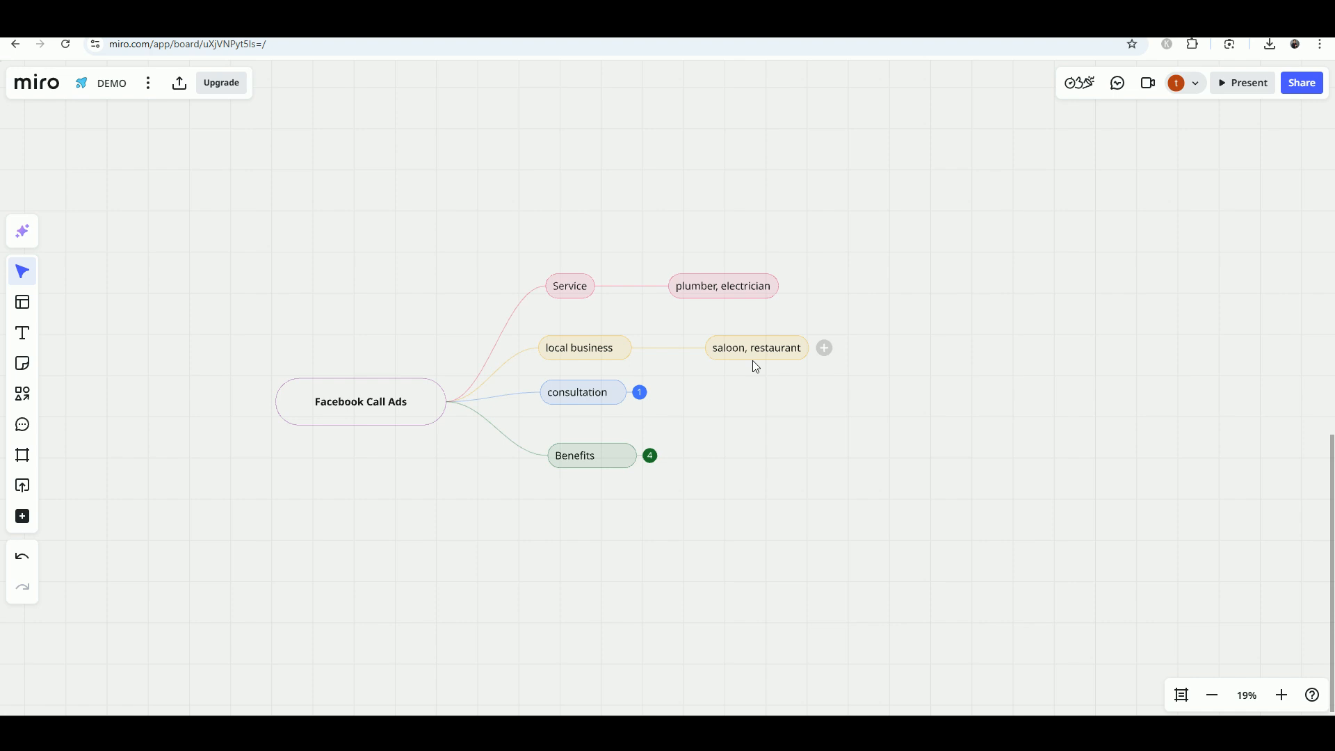
left_click(640, 393)
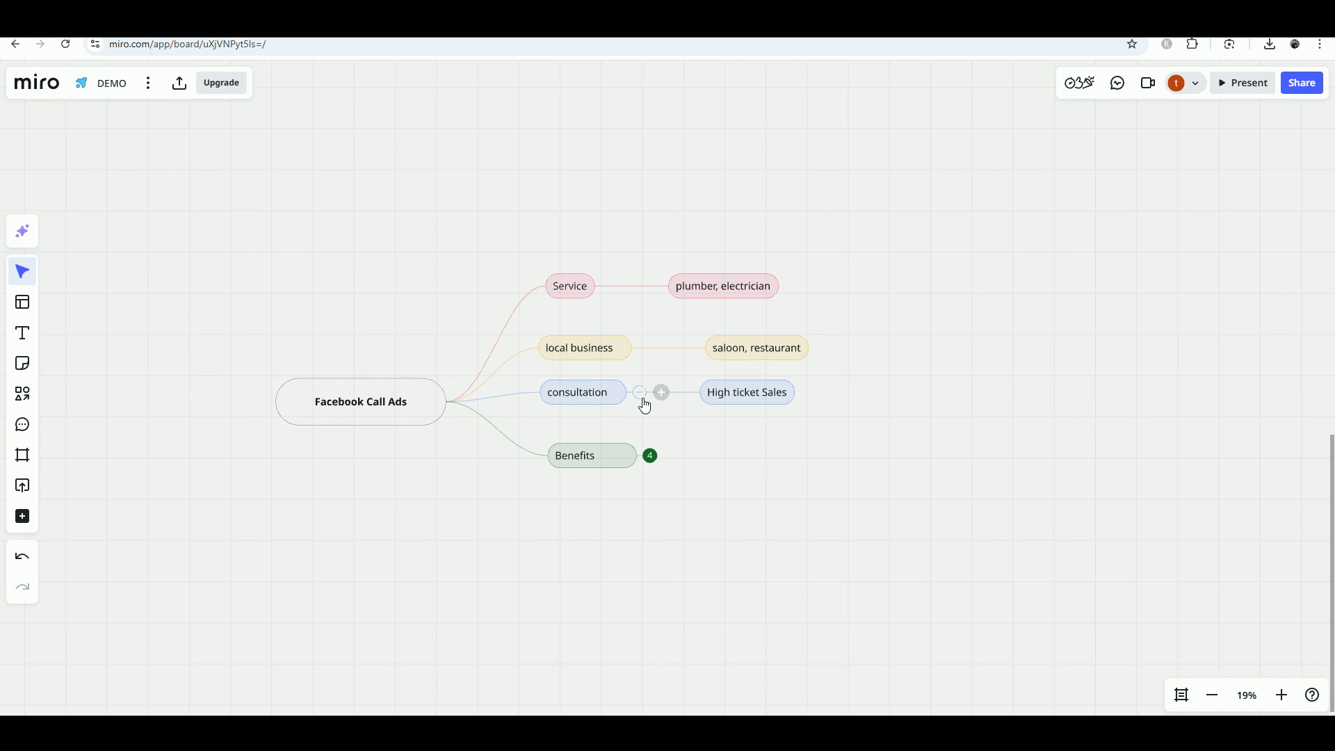
Expand Benefits, select each of its four sub-topics in turn, then clear the selection
left_click(651, 456)
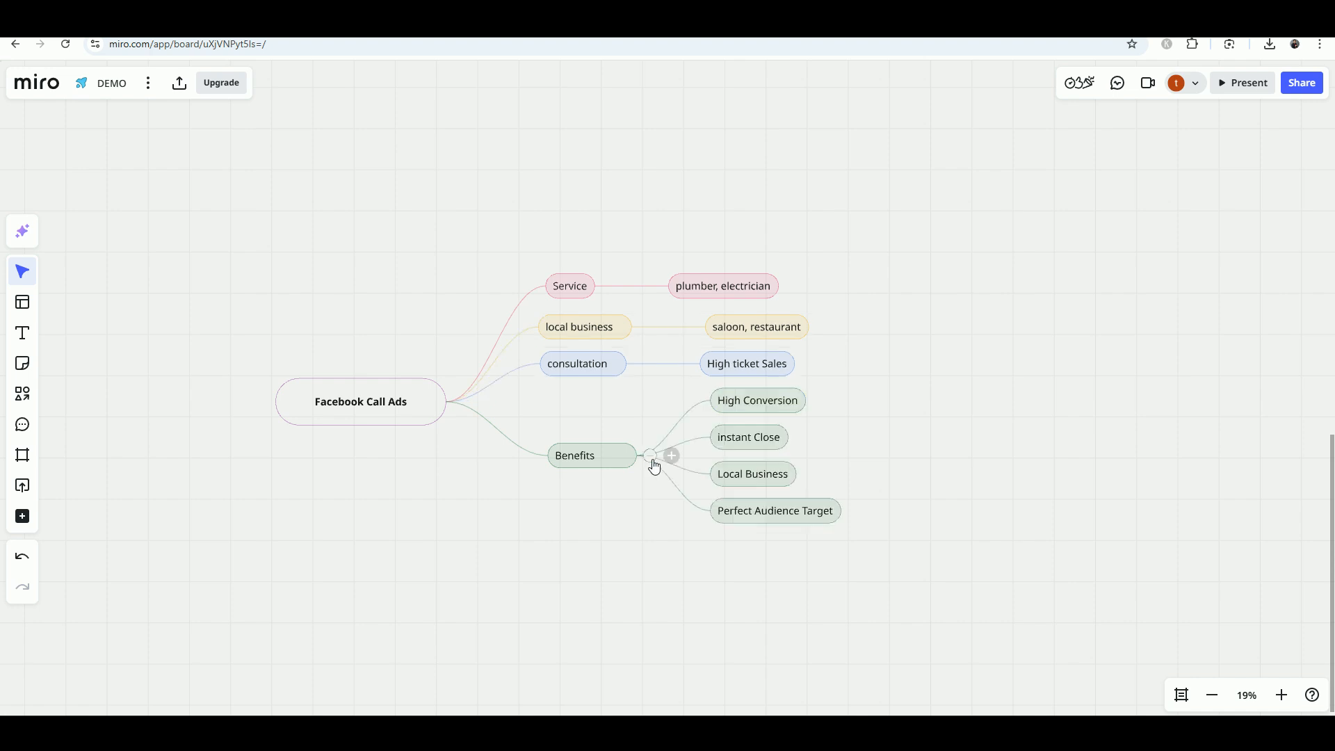
left_click(766, 407)
left_click(759, 448)
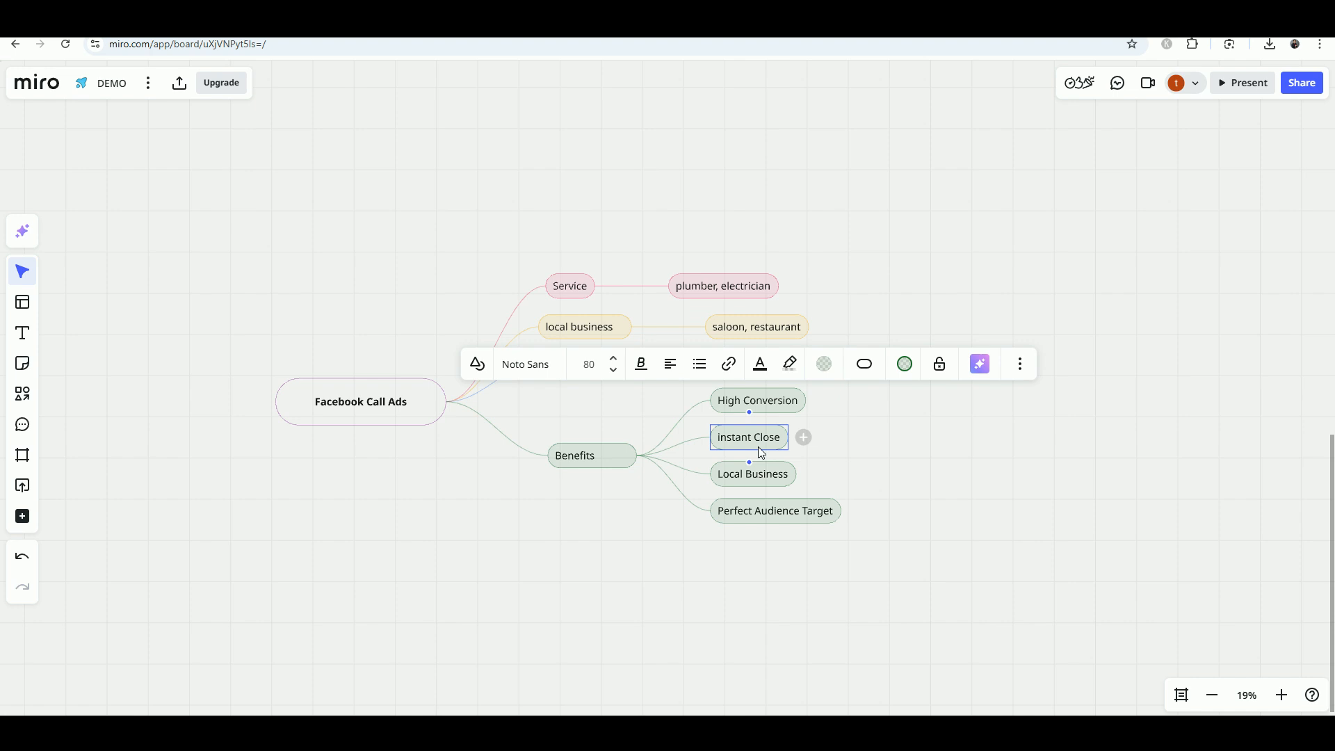
left_click(767, 474)
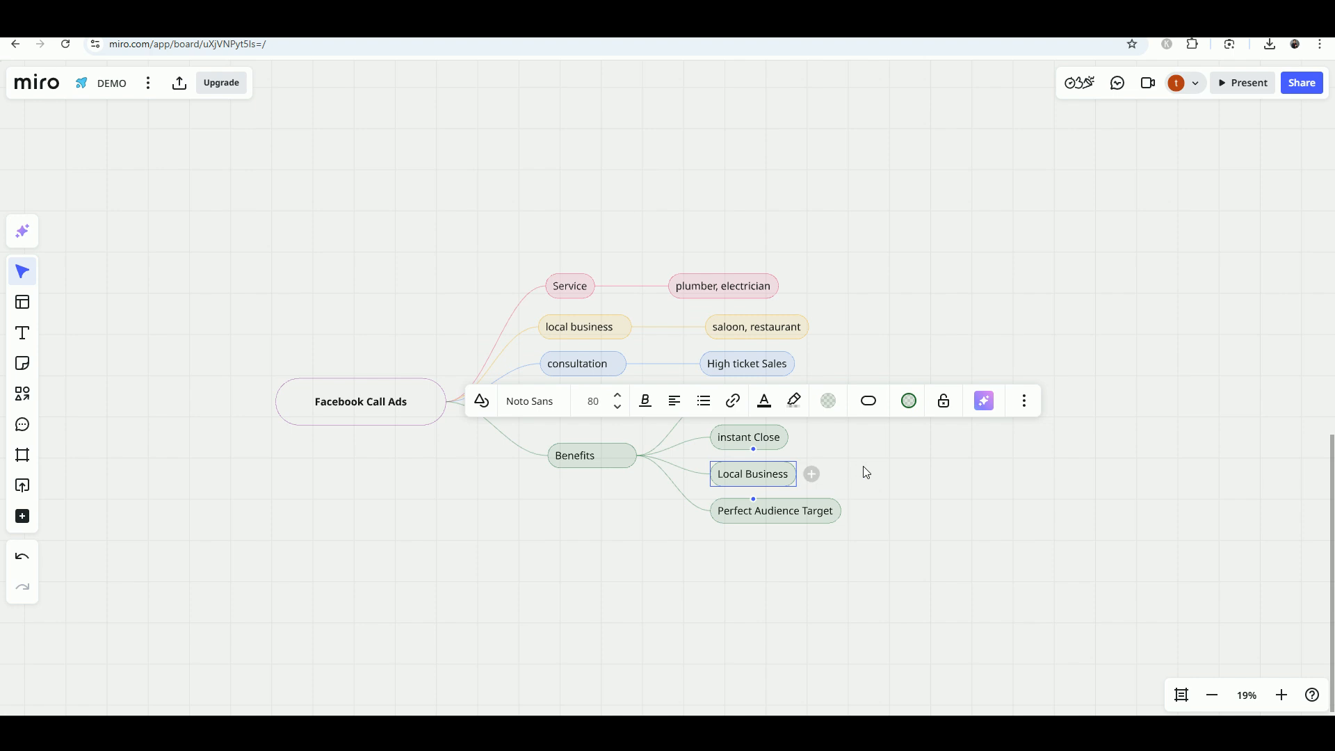
left_click(821, 515)
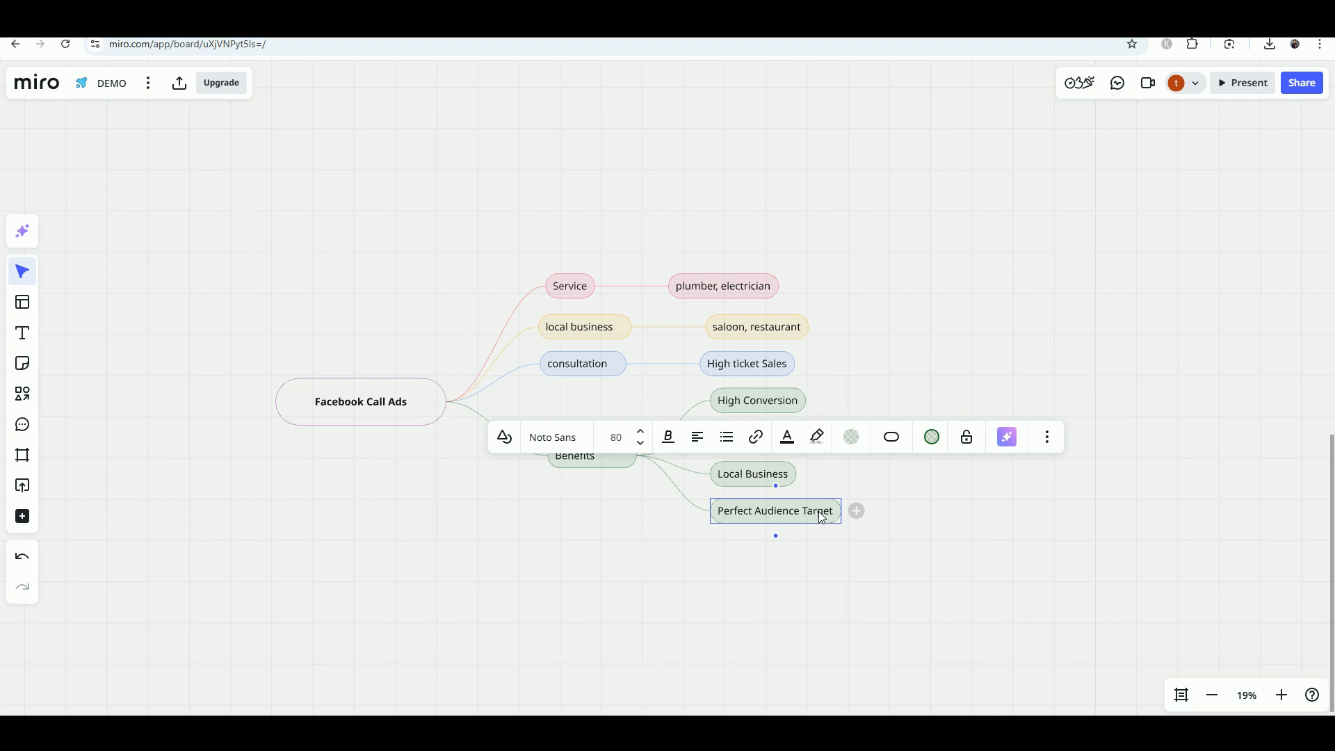
left_click(1015, 502)
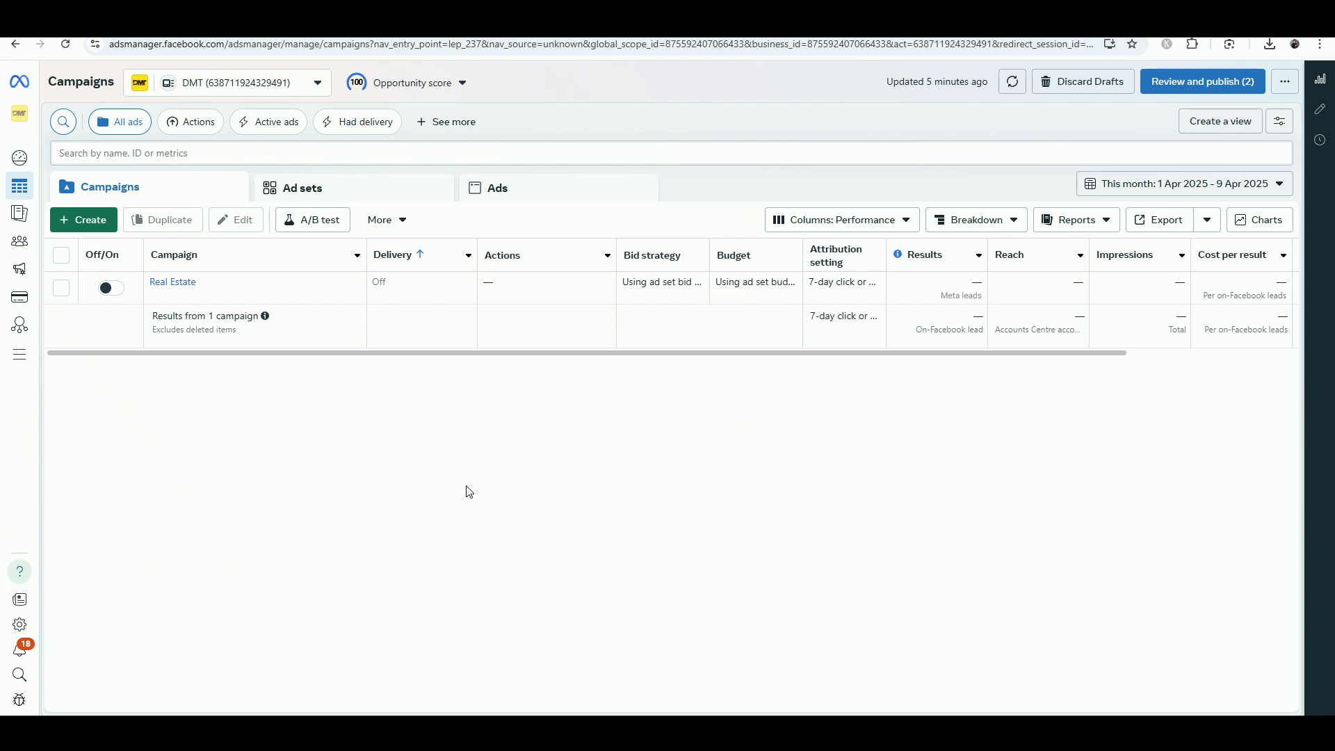
Create a new campaign with the Traffic objective and continue
left_click(98, 226)
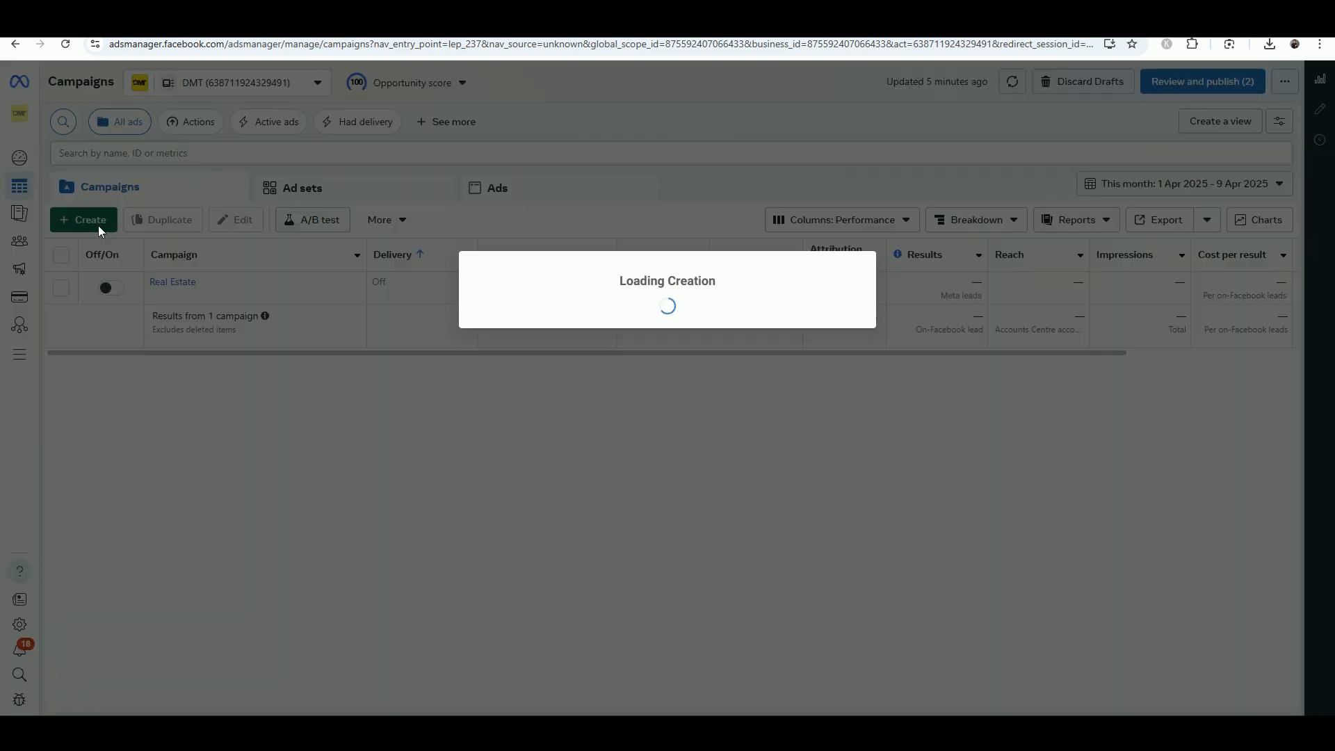
mouse_move(560, 288)
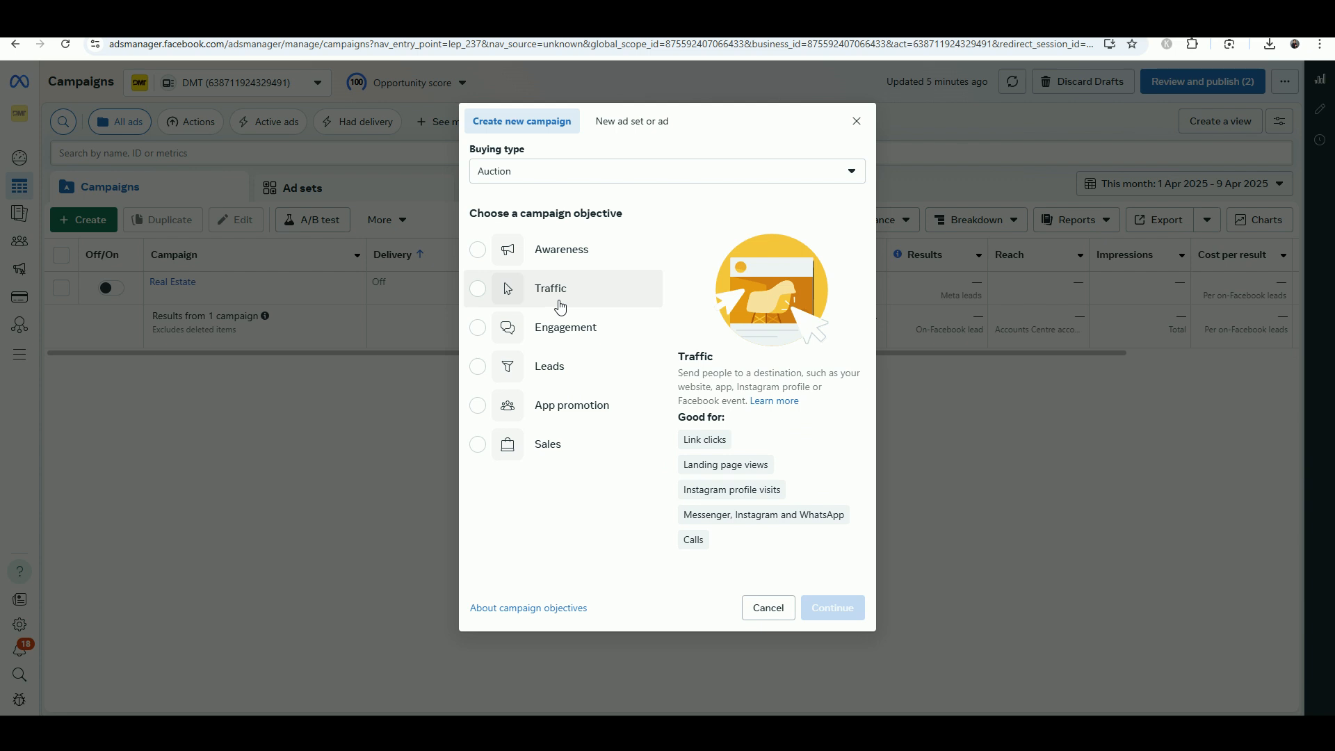
left_click(560, 306)
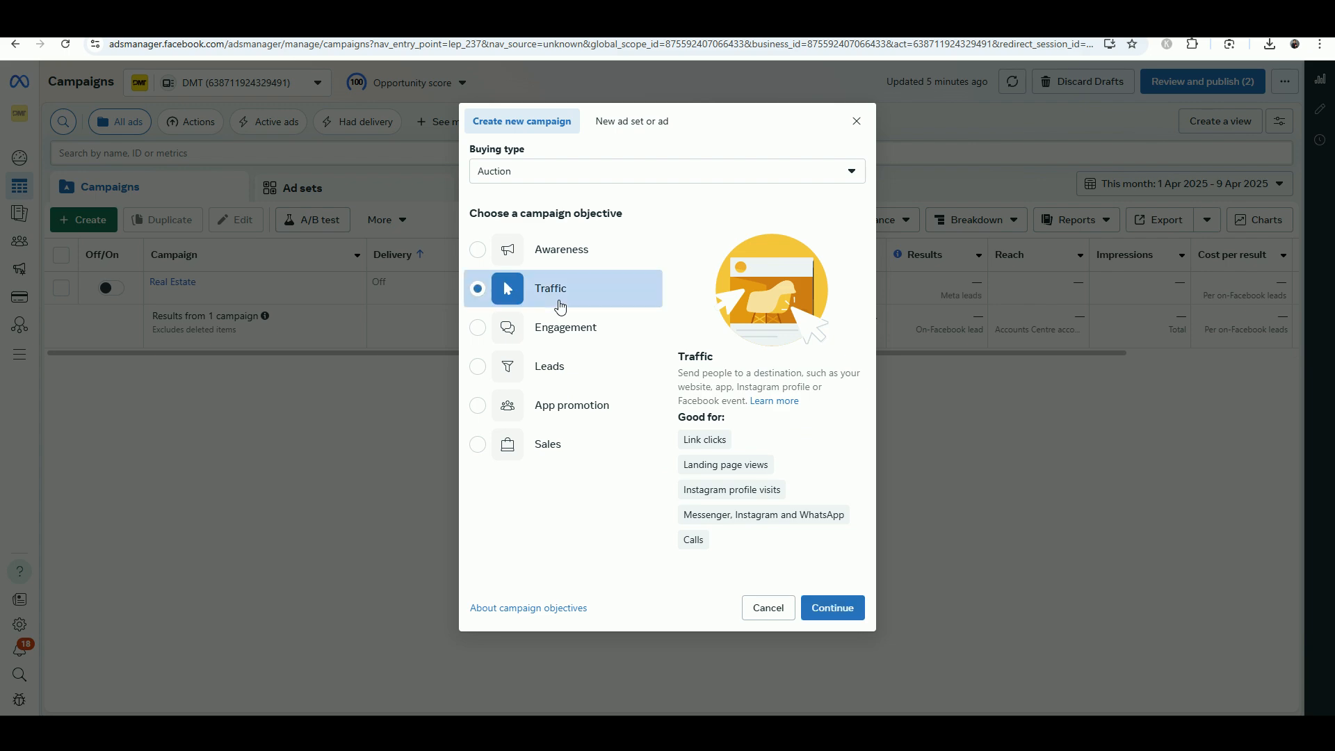
left_click(837, 611)
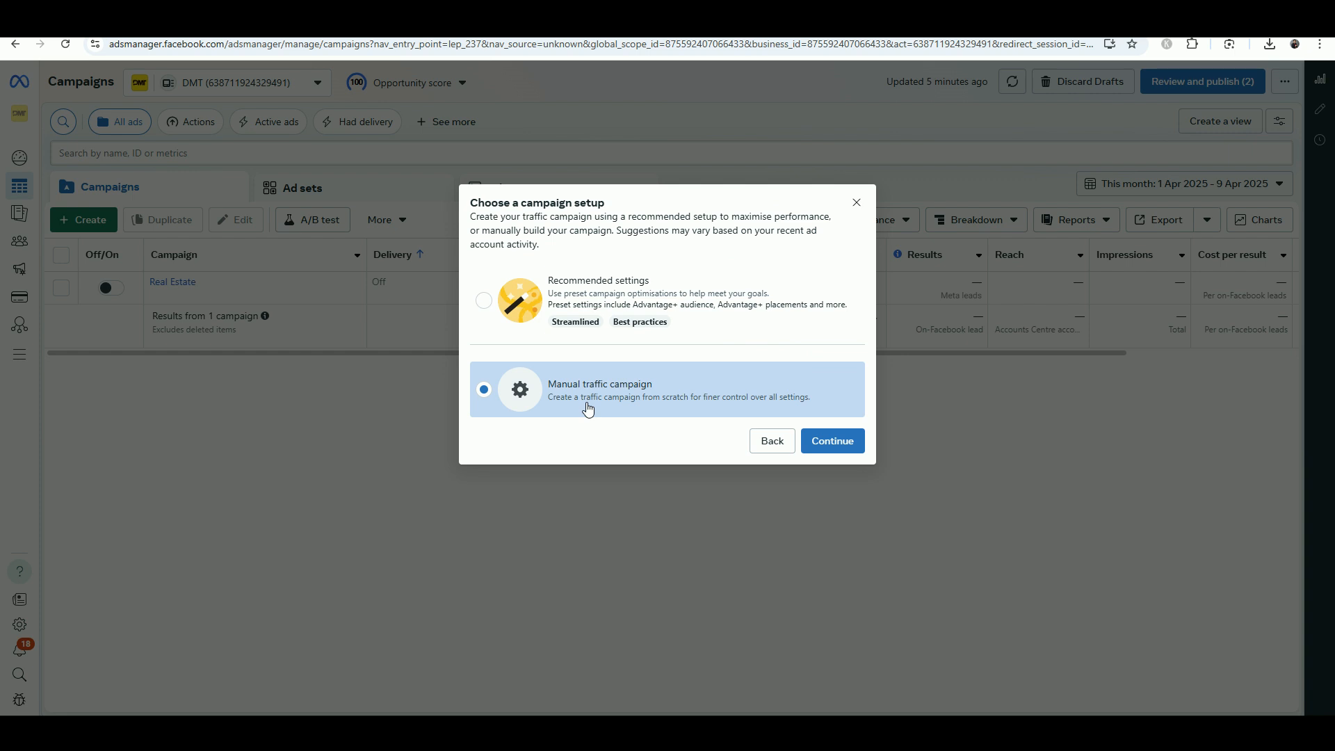
Continue with manual setup to create the New Traffic campaign draft and reach its ad set
left_click(818, 449)
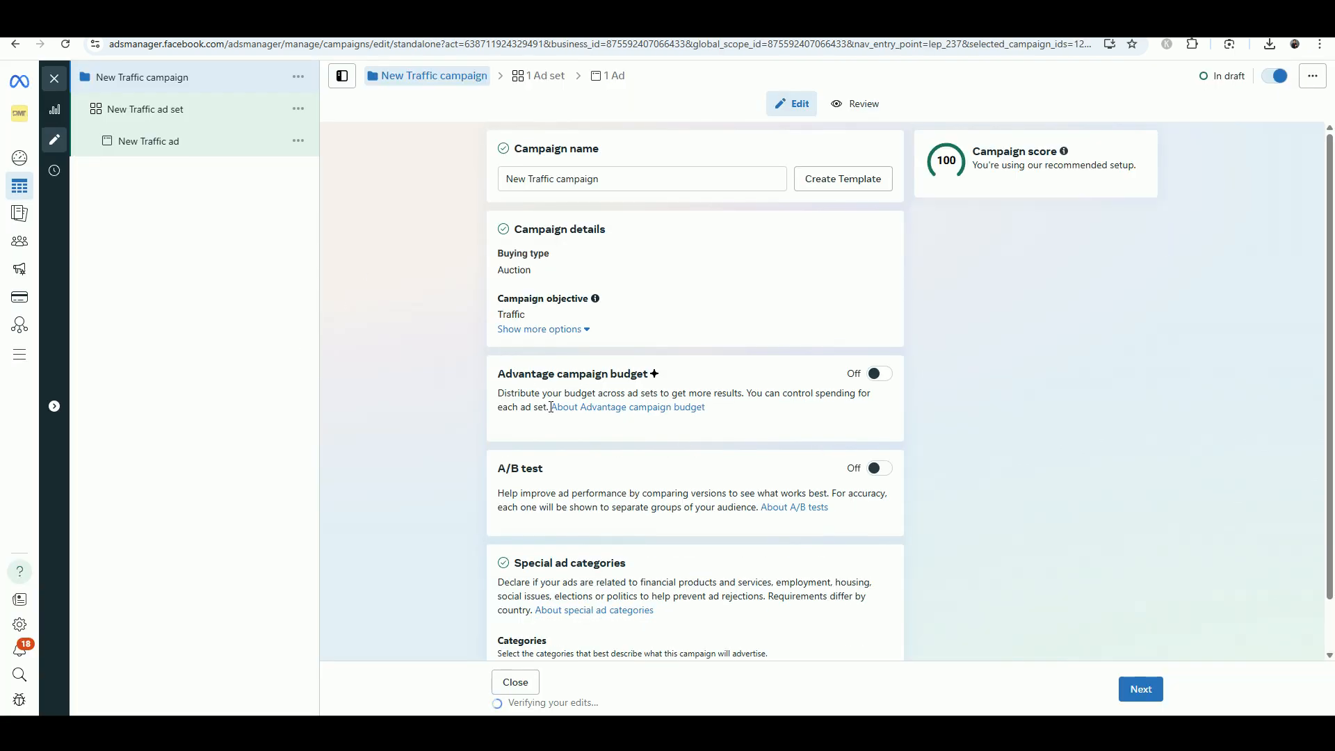
scroll(557, 403, "down", 1)
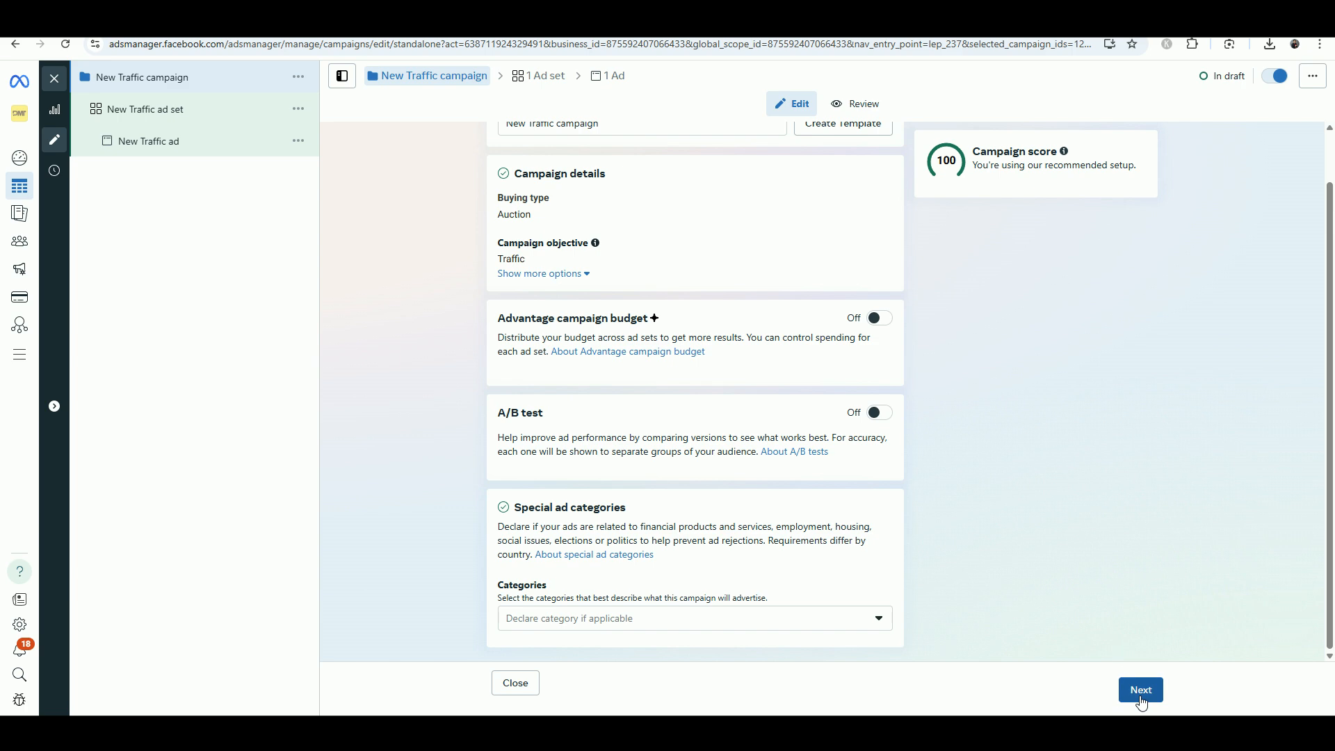
left_click(201, 109)
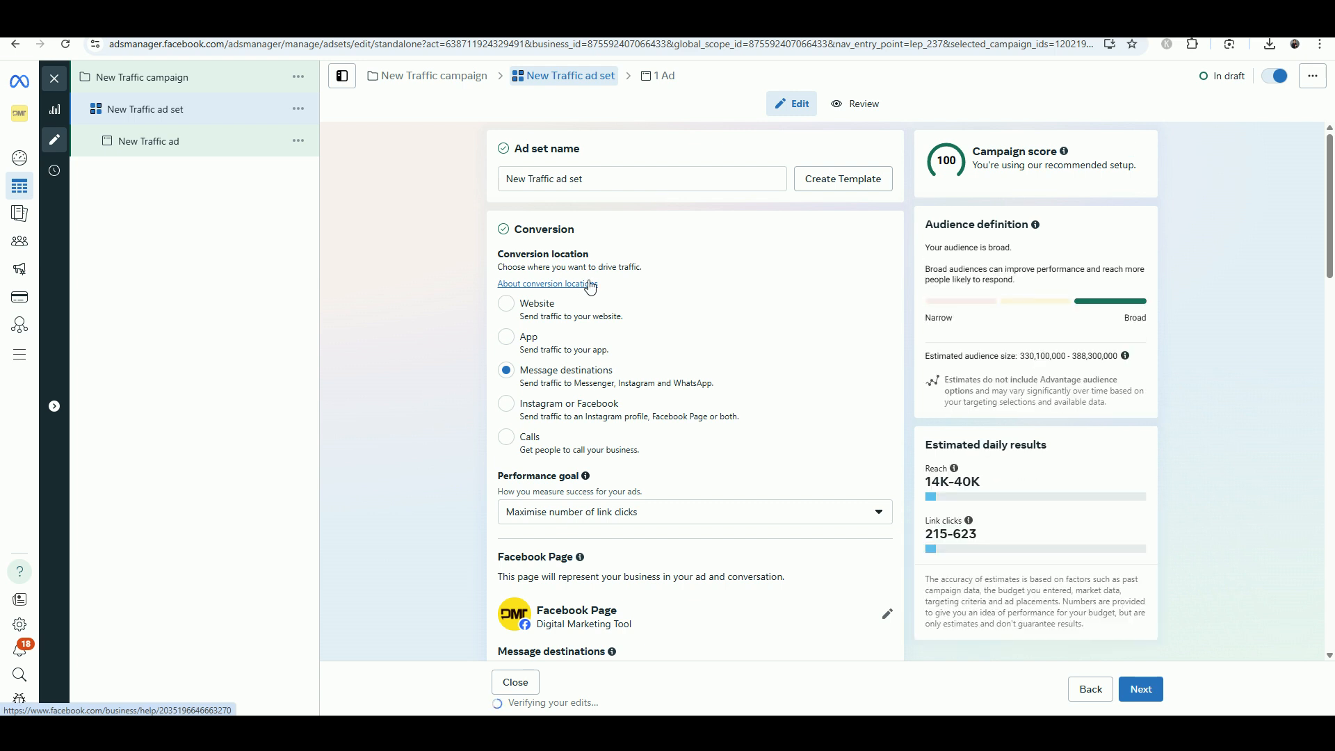
Set the ad set's conversion to Calls and change the daily budget from ₹800.00 to ₹200.00
left_click(507, 438)
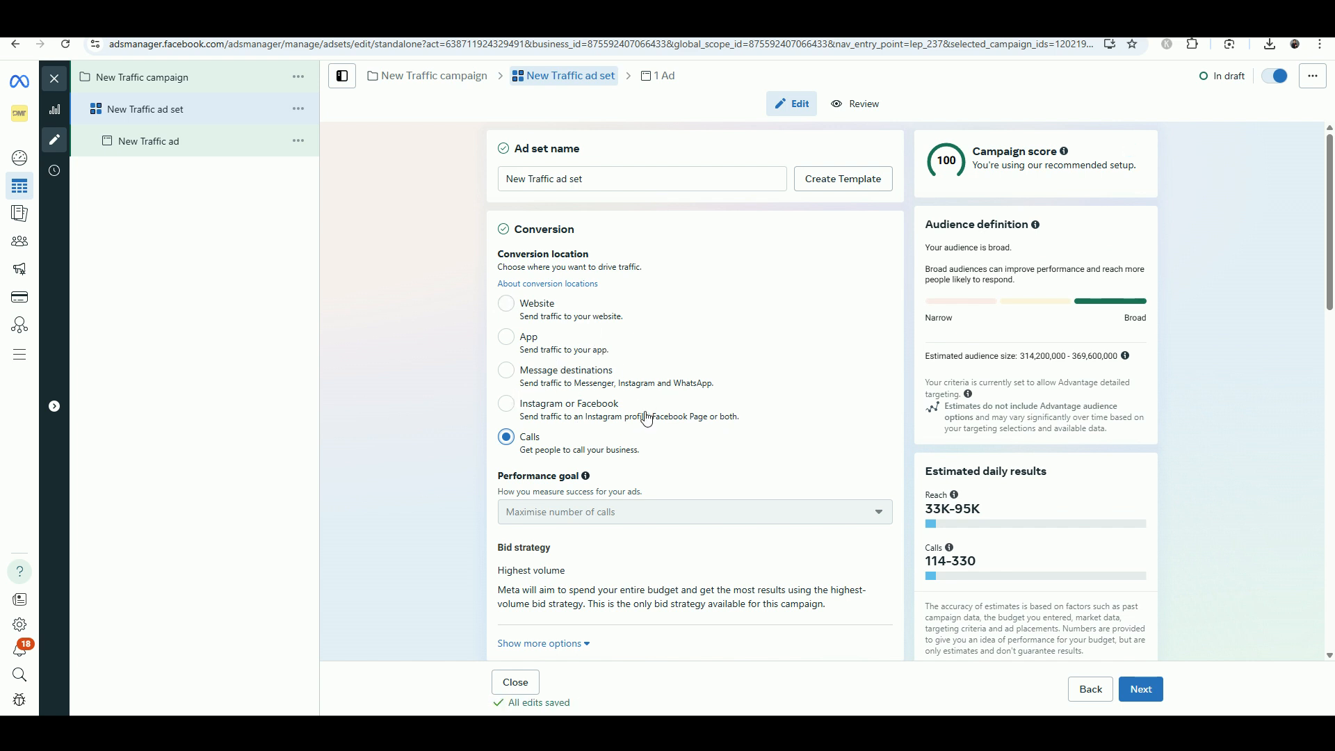
scroll(521, 452, "down", 1)
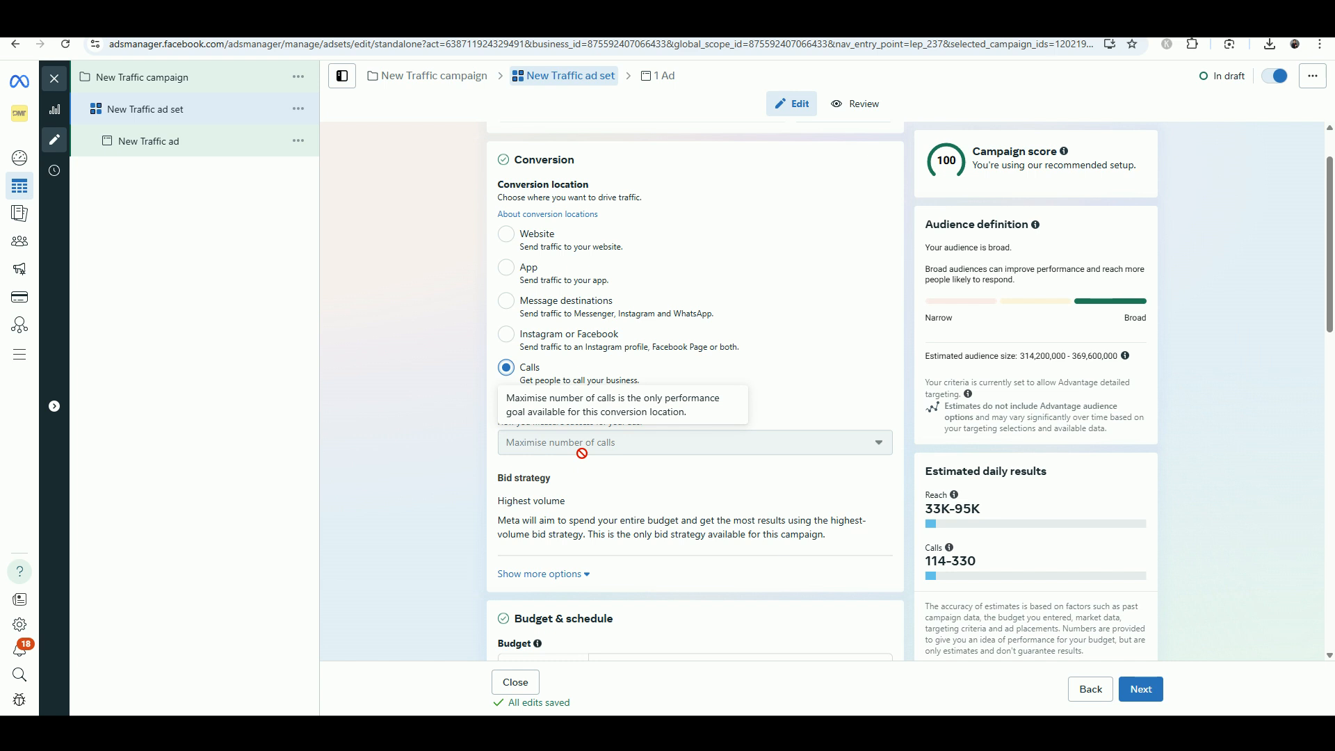
scroll(582, 452, "down", 4)
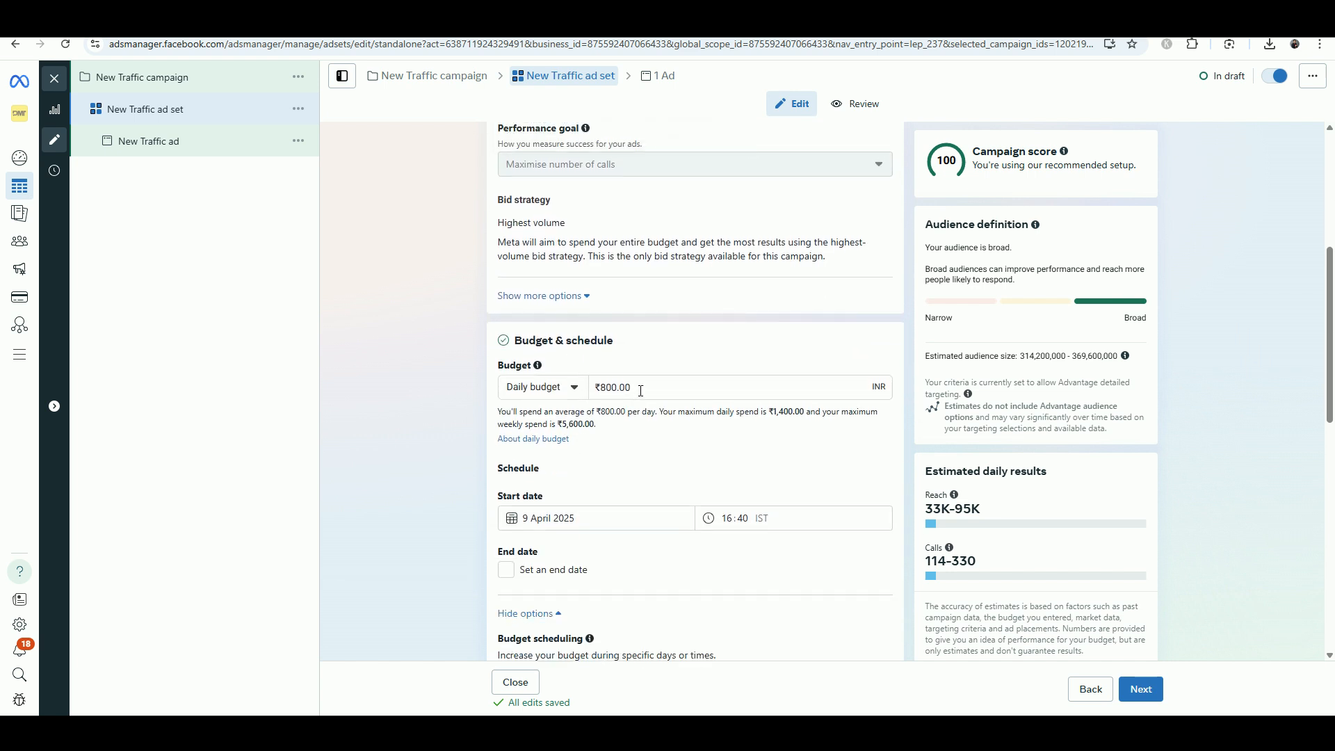
left_click_drag(641, 391, 587, 388)
type("200")
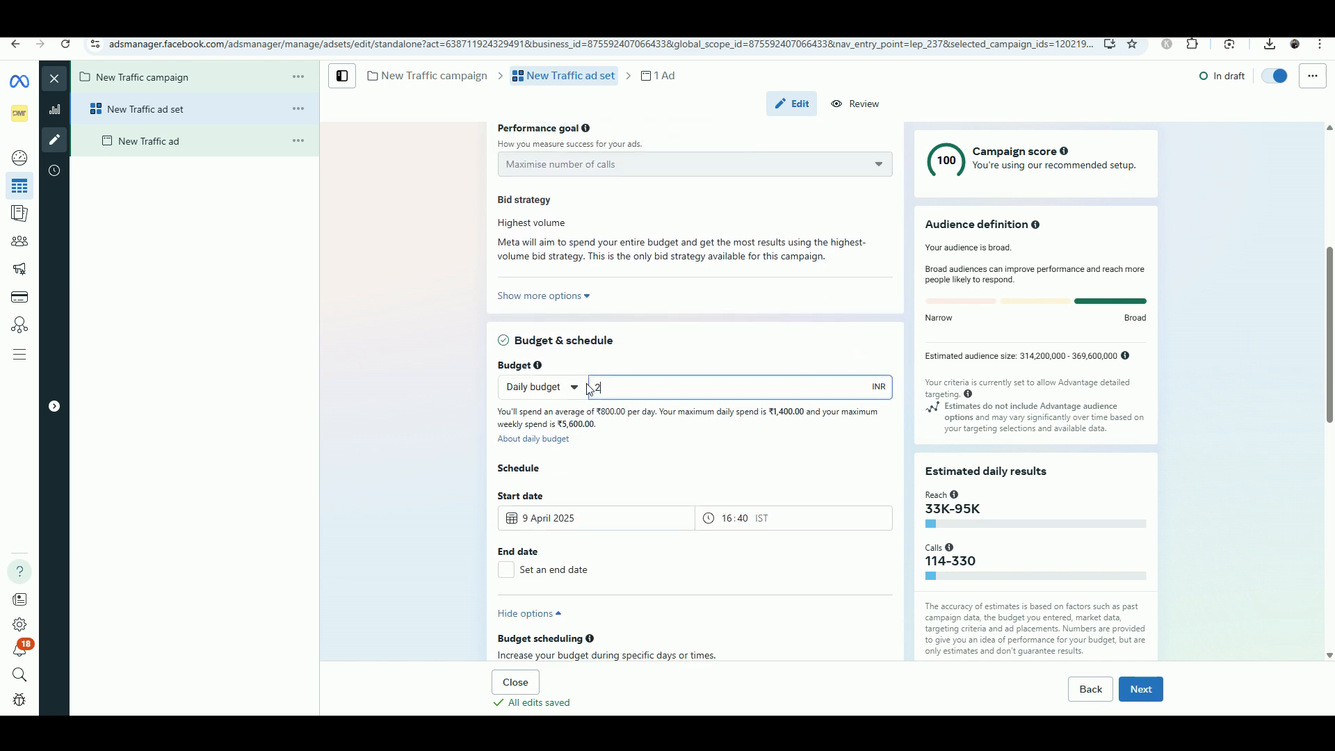
left_click(657, 363)
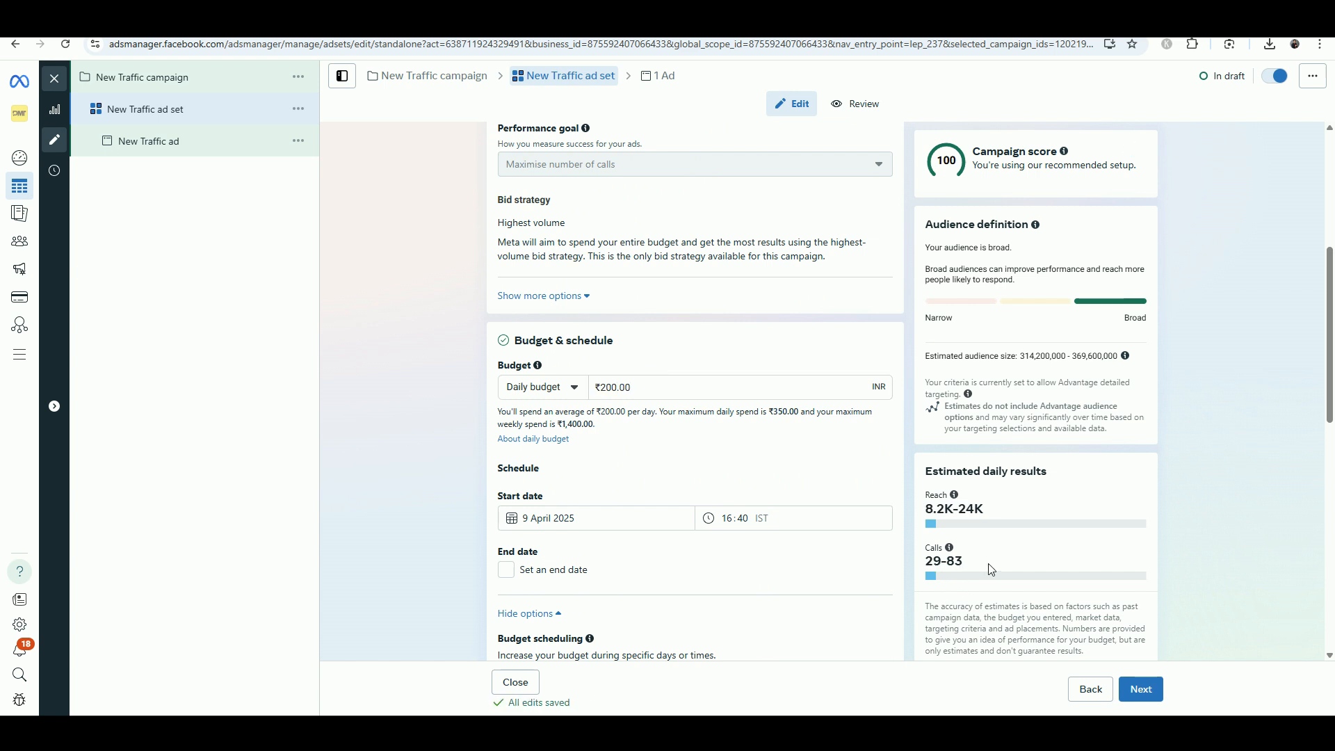
Switch the ad set to manual placements on Facebook and Instagram
mouse_move(952, 548)
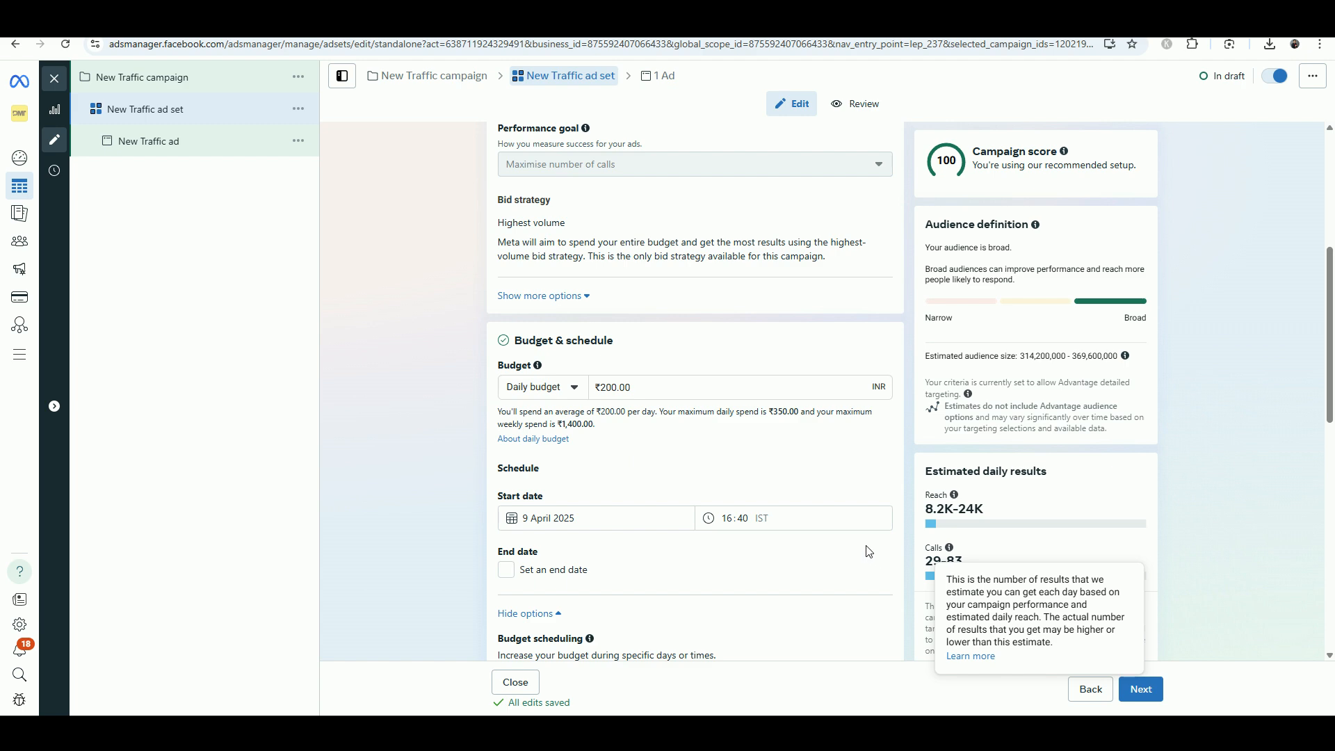
scroll(639, 514, "down", 5)
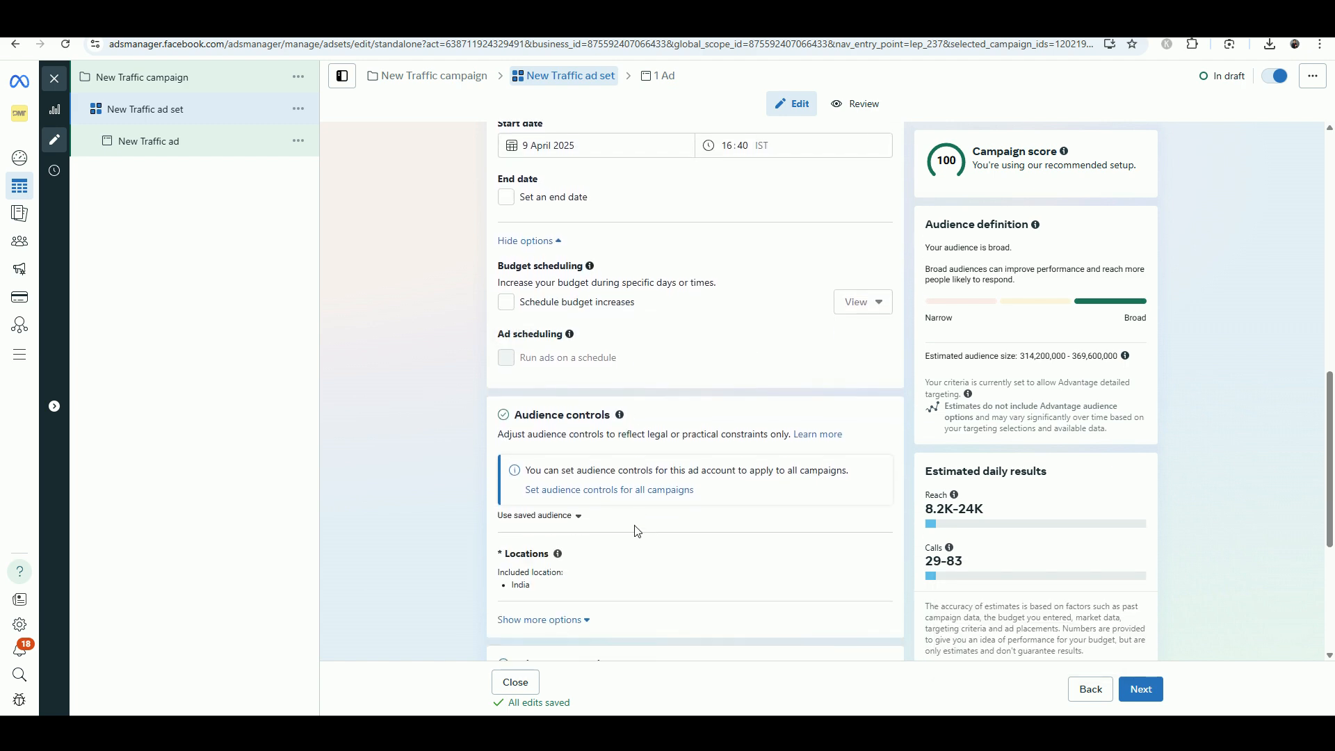
scroll(639, 532, "down", 3)
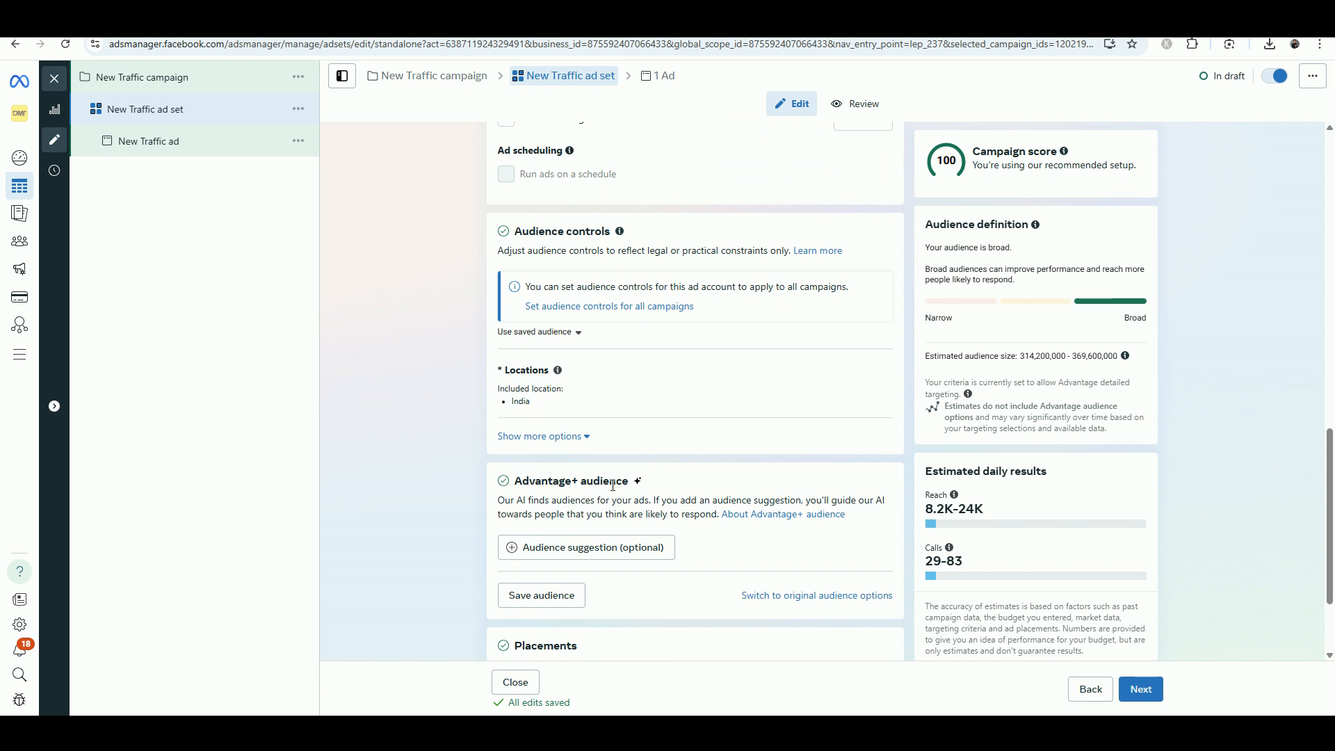
scroll(615, 494, "down", 2)
left_click(873, 562)
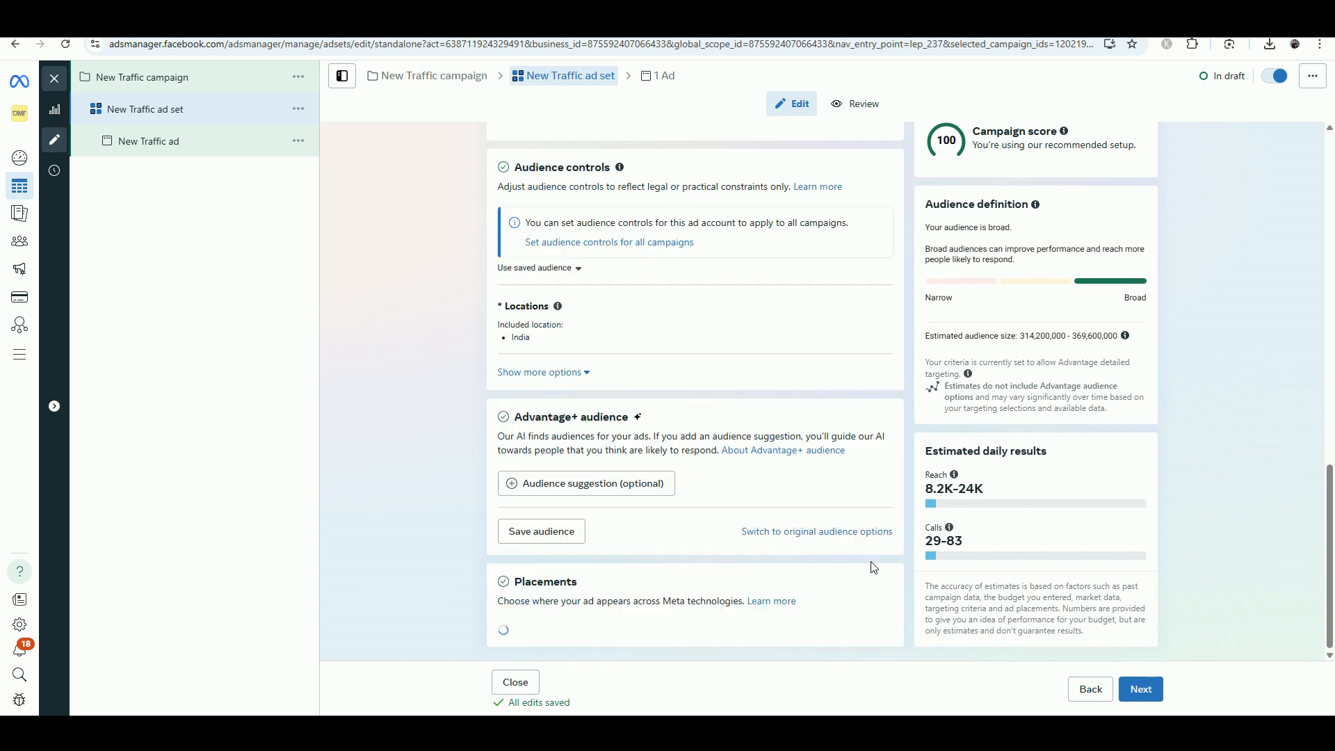
scroll(611, 546, "down", 2)
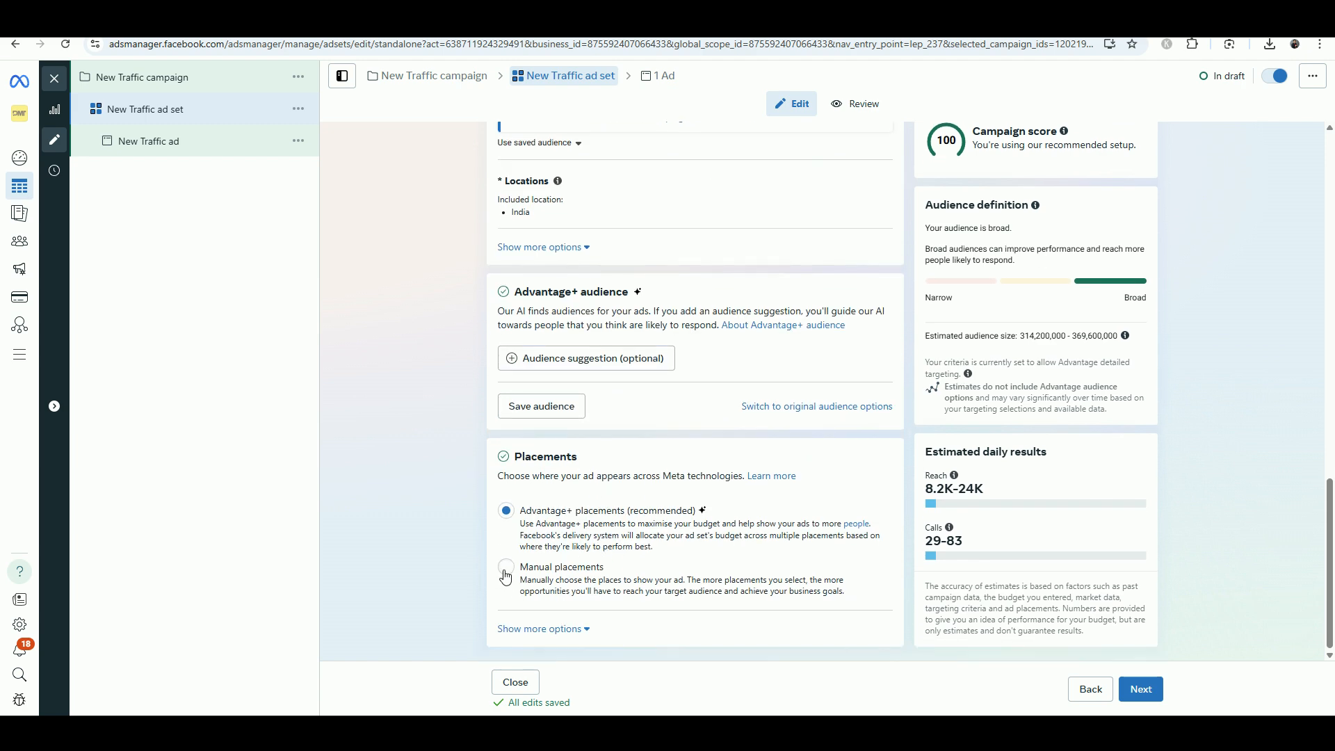
left_click(506, 571)
scroll(511, 584, "down", 4)
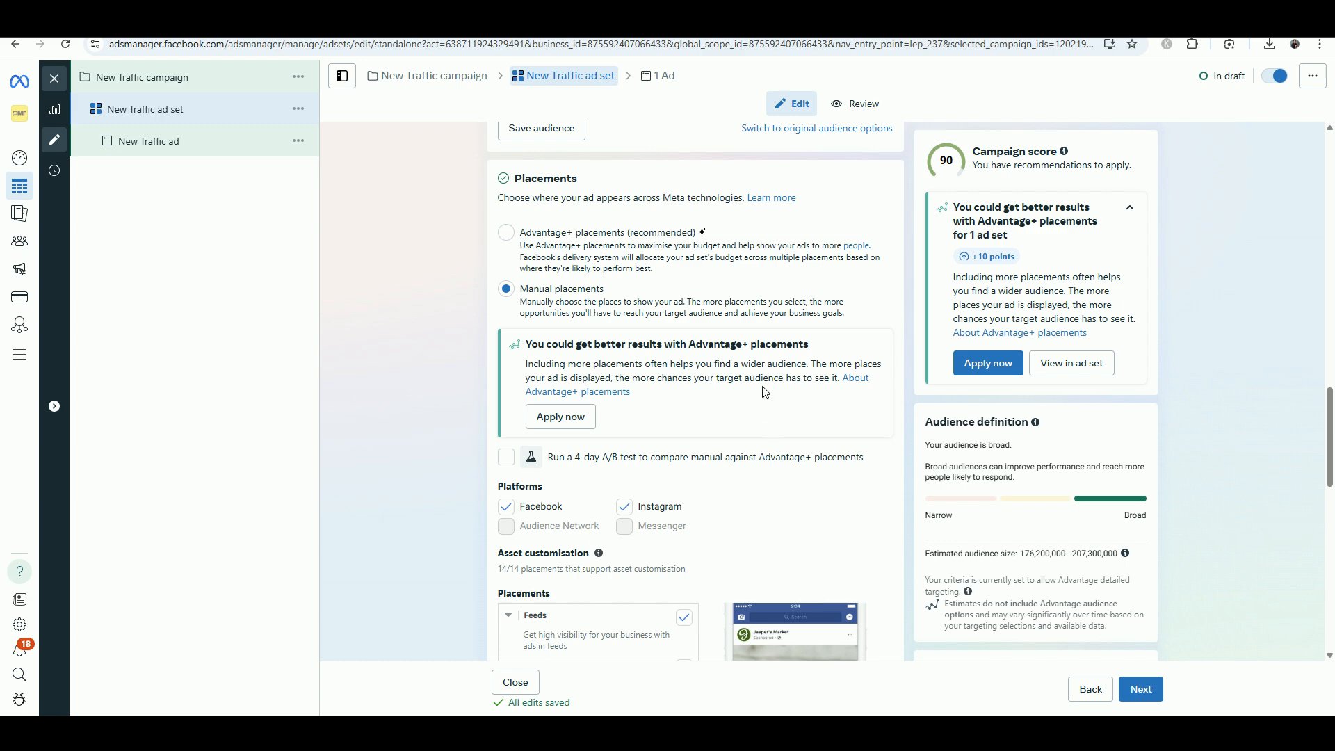
scroll(770, 431, "up", 15)
scroll(764, 397, "up", 5)
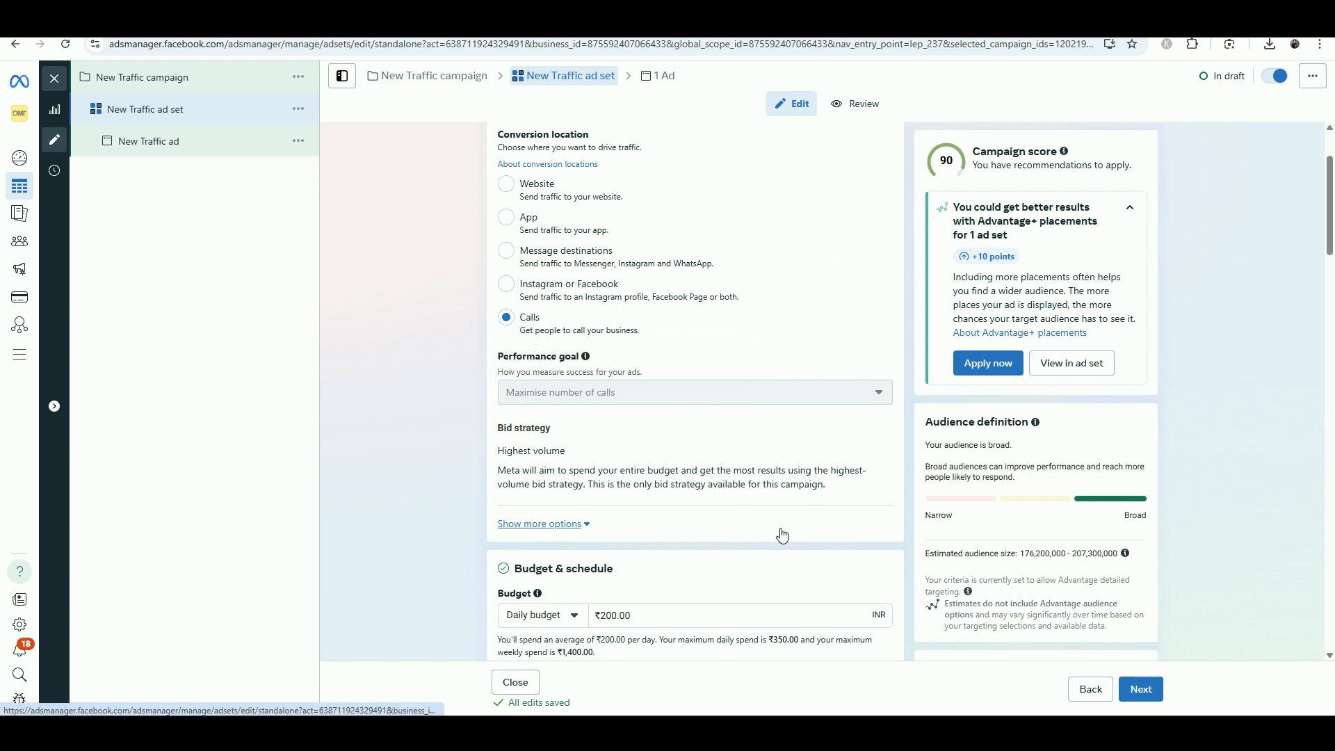
Open the New Traffic ad and add an image creative, keeping the 'Chat on Messenger' headline
left_click(211, 153)
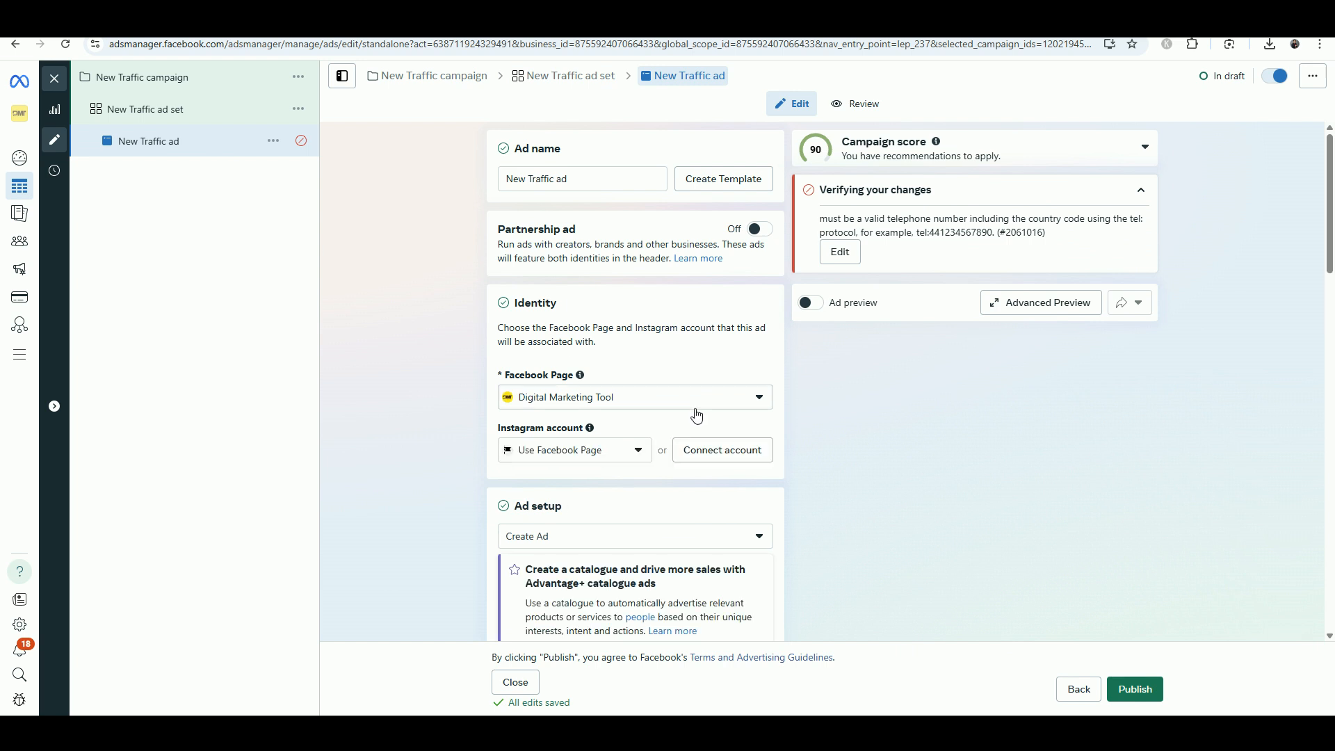
scroll(607, 361, "down", 6)
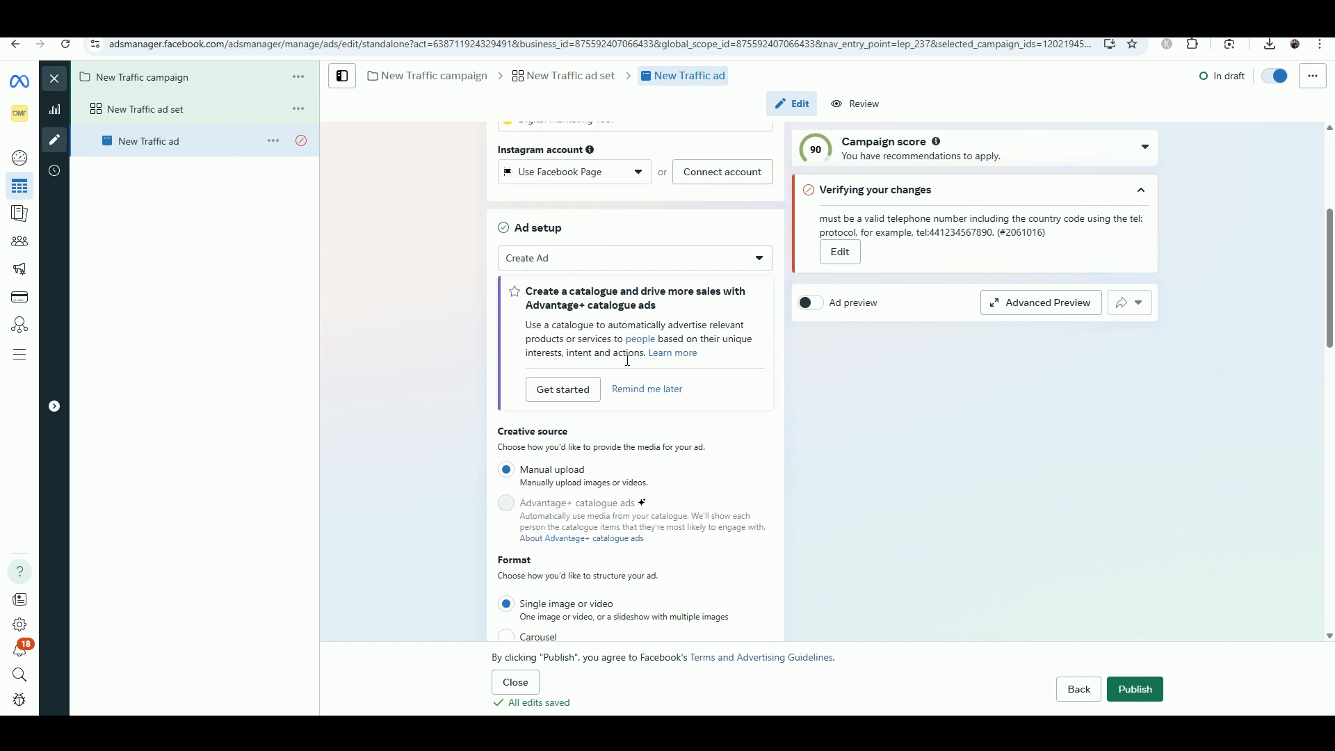
scroll(607, 378, "down", 1)
scroll(611, 366, "up", 2)
scroll(598, 417, "down", 4)
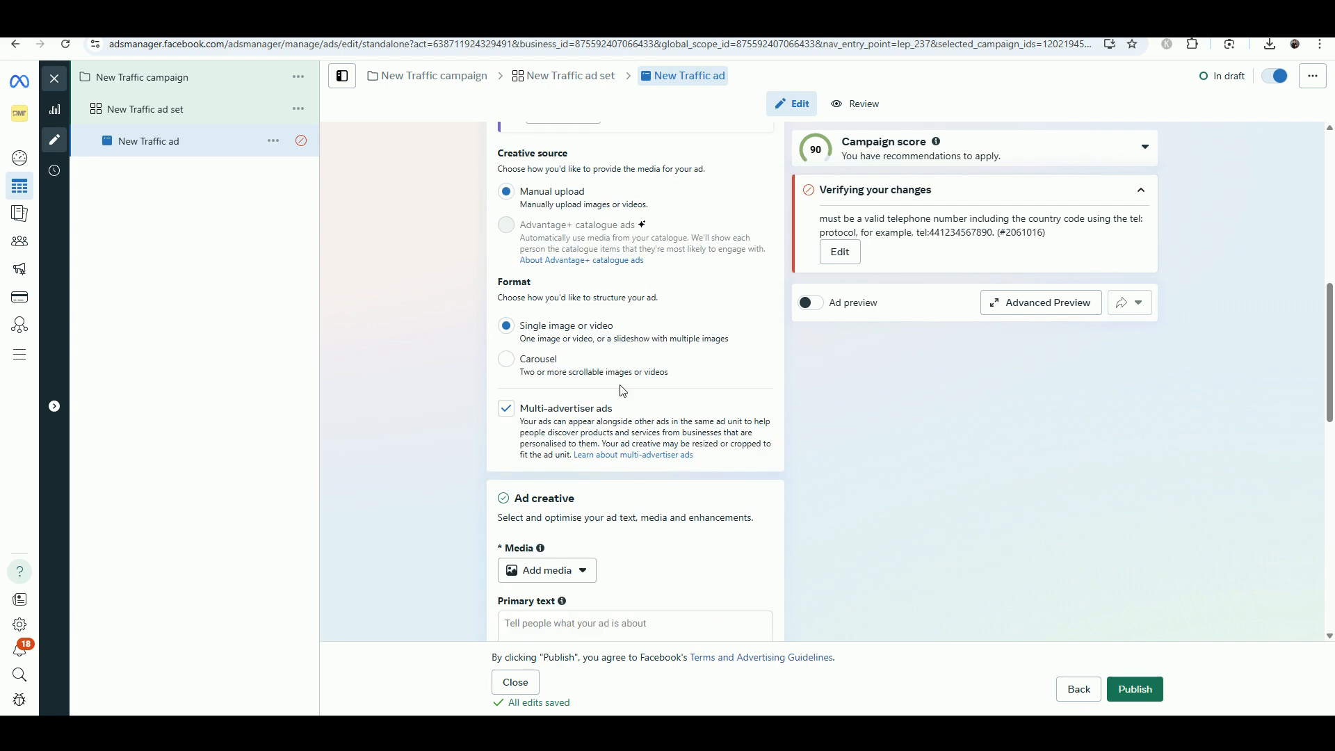
left_click(584, 500)
left_click(549, 535)
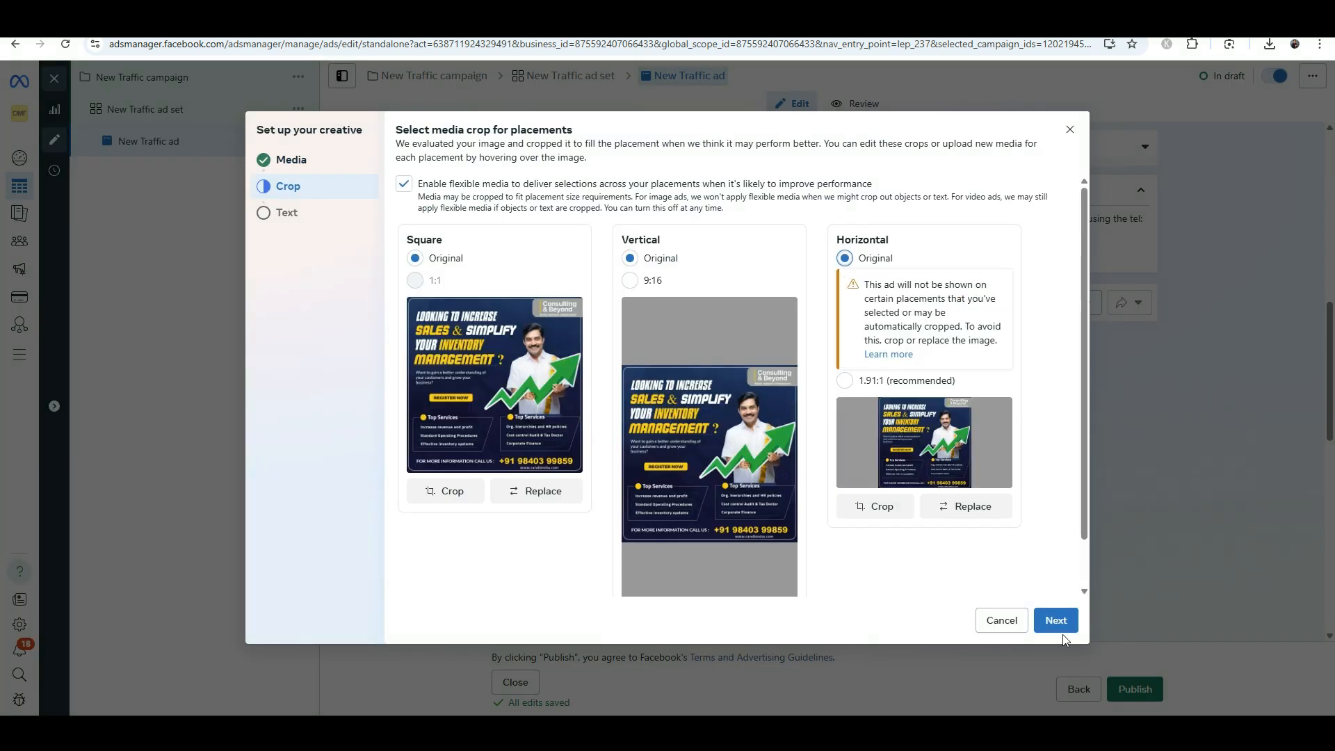
left_click(1057, 622)
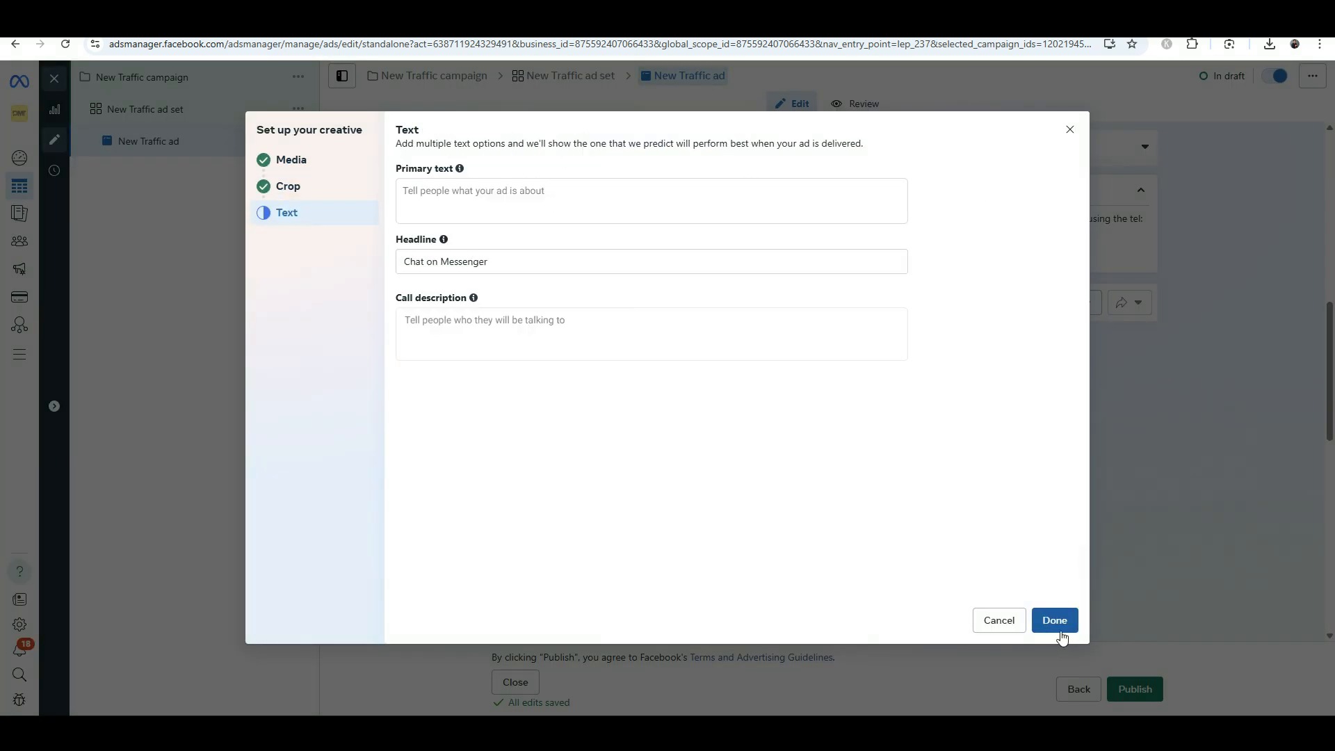
left_click(448, 191)
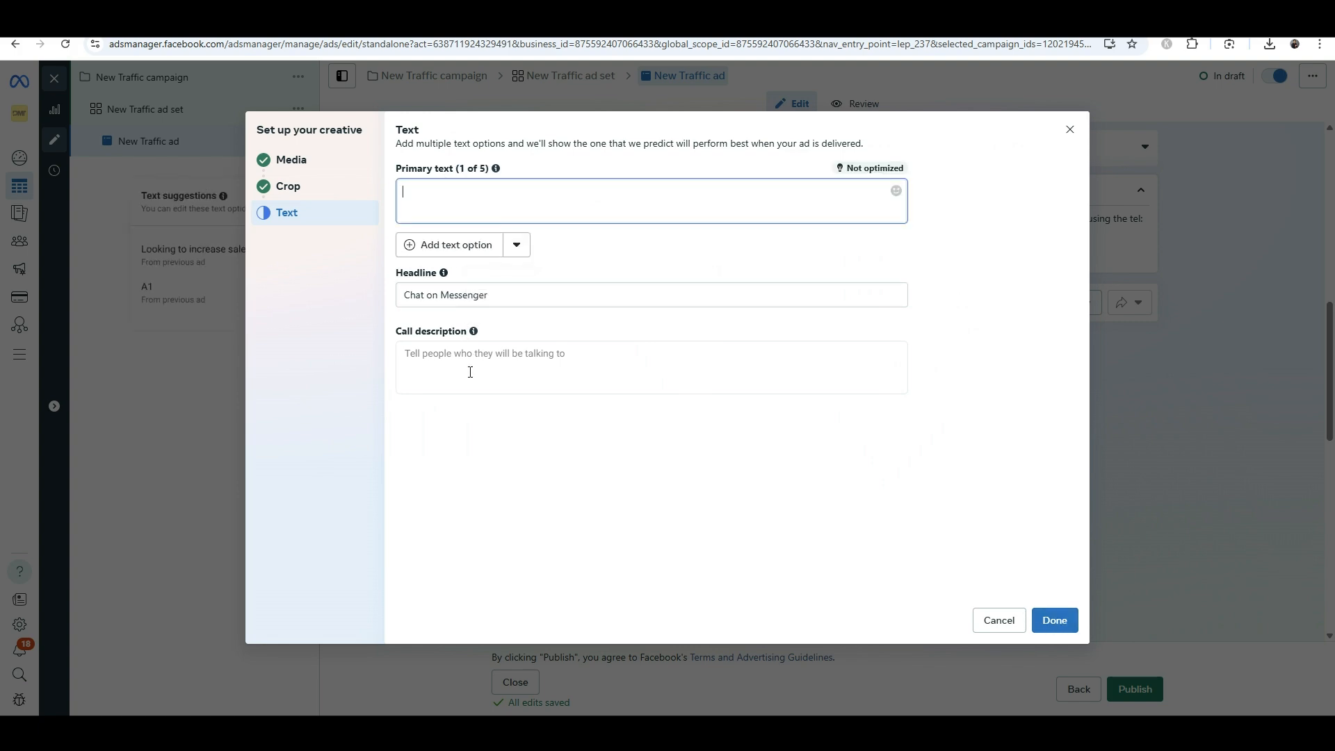
left_click(1055, 619)
scroll(673, 439, "down", 4)
scroll(673, 439, "down", 4)
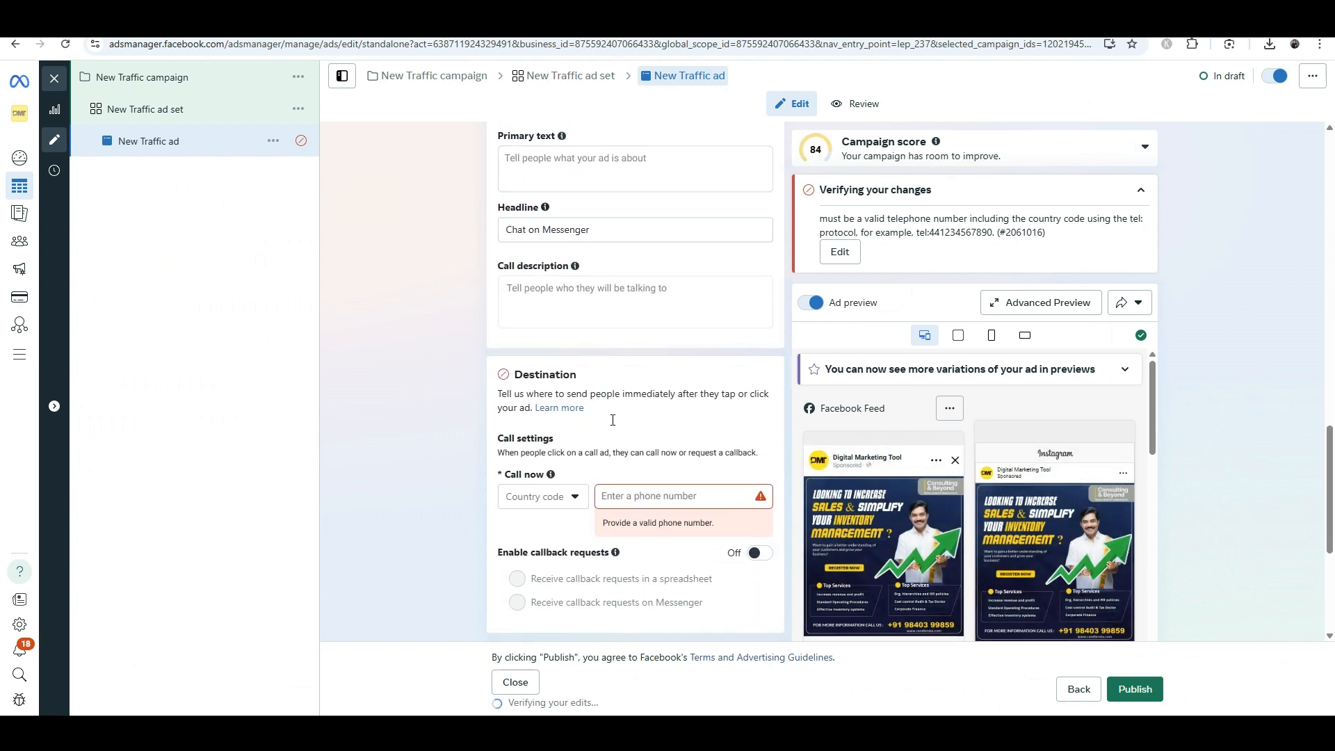
Set the call destination country code to +91 India and enter the business phone number
left_click(560, 498)
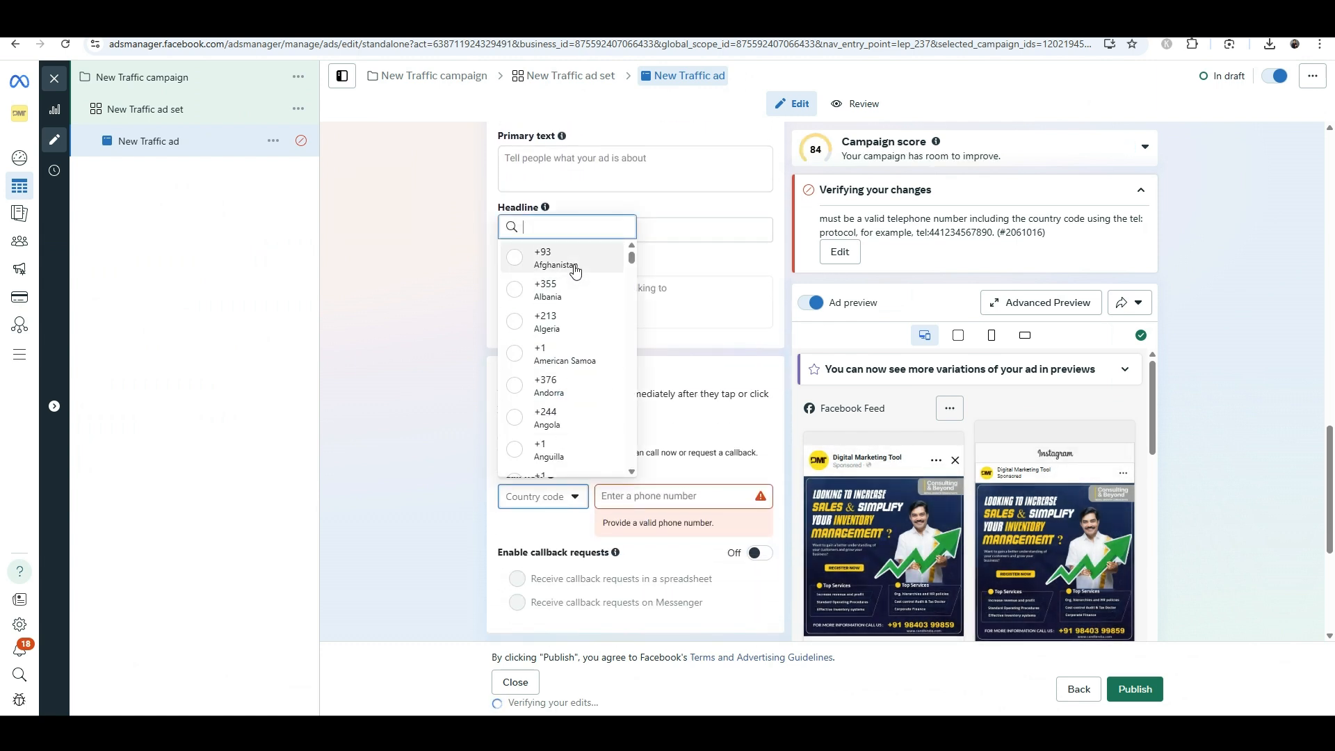
type("91")
scroll(585, 462, "up", 2)
left_click(580, 462)
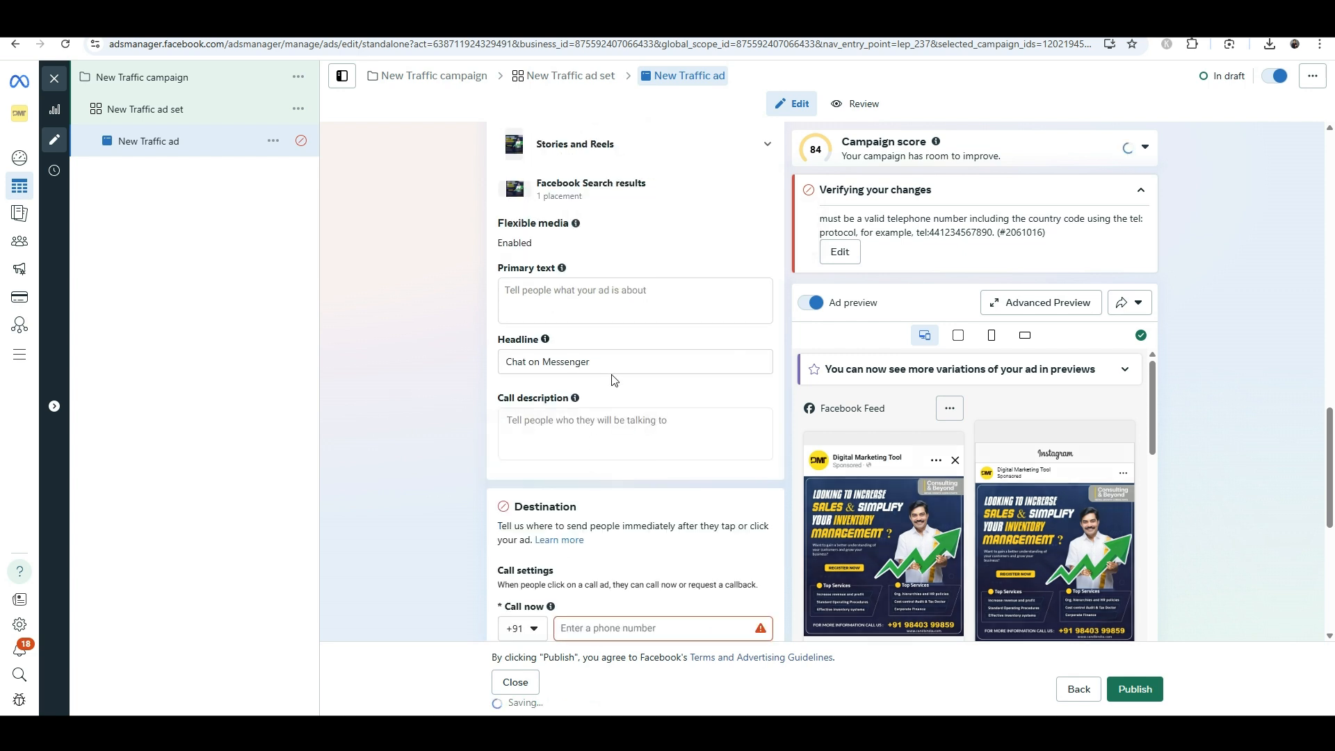
scroll(646, 510, "down", 1)
left_click(603, 558)
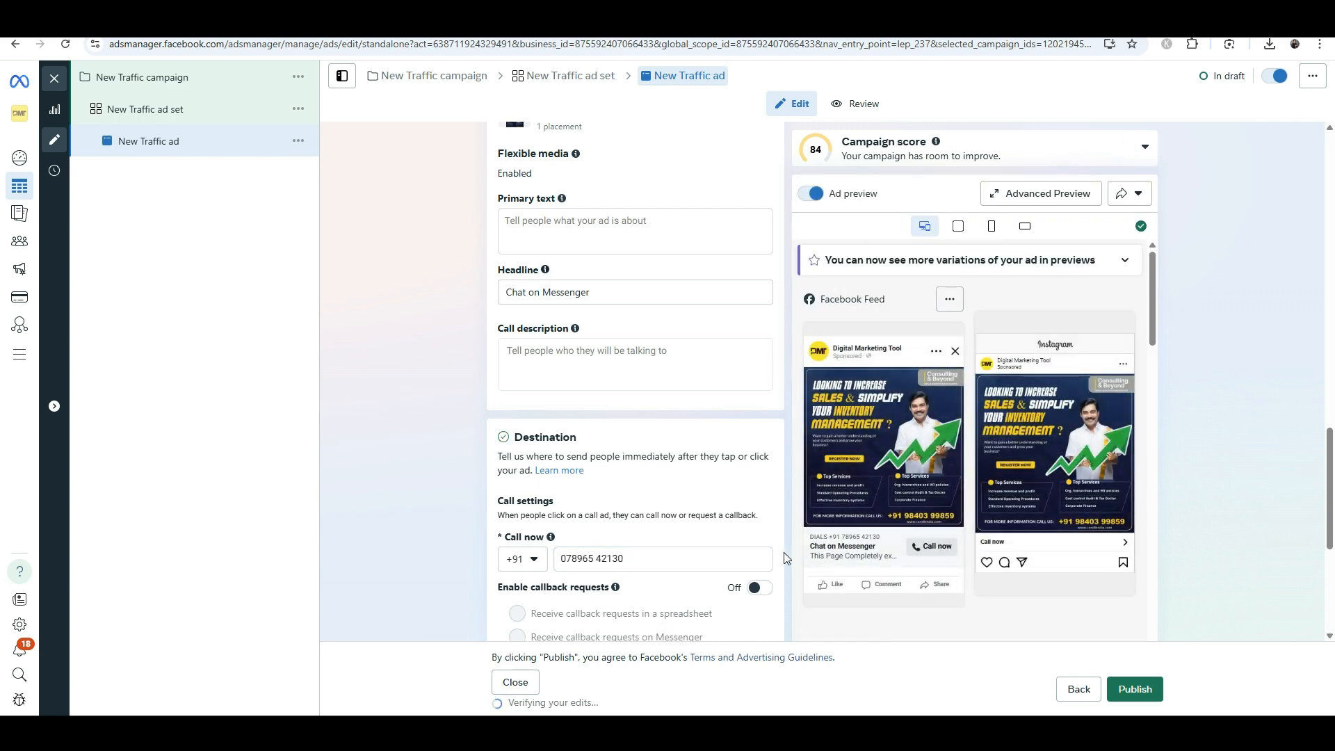
scroll(532, 522, "down", 2)
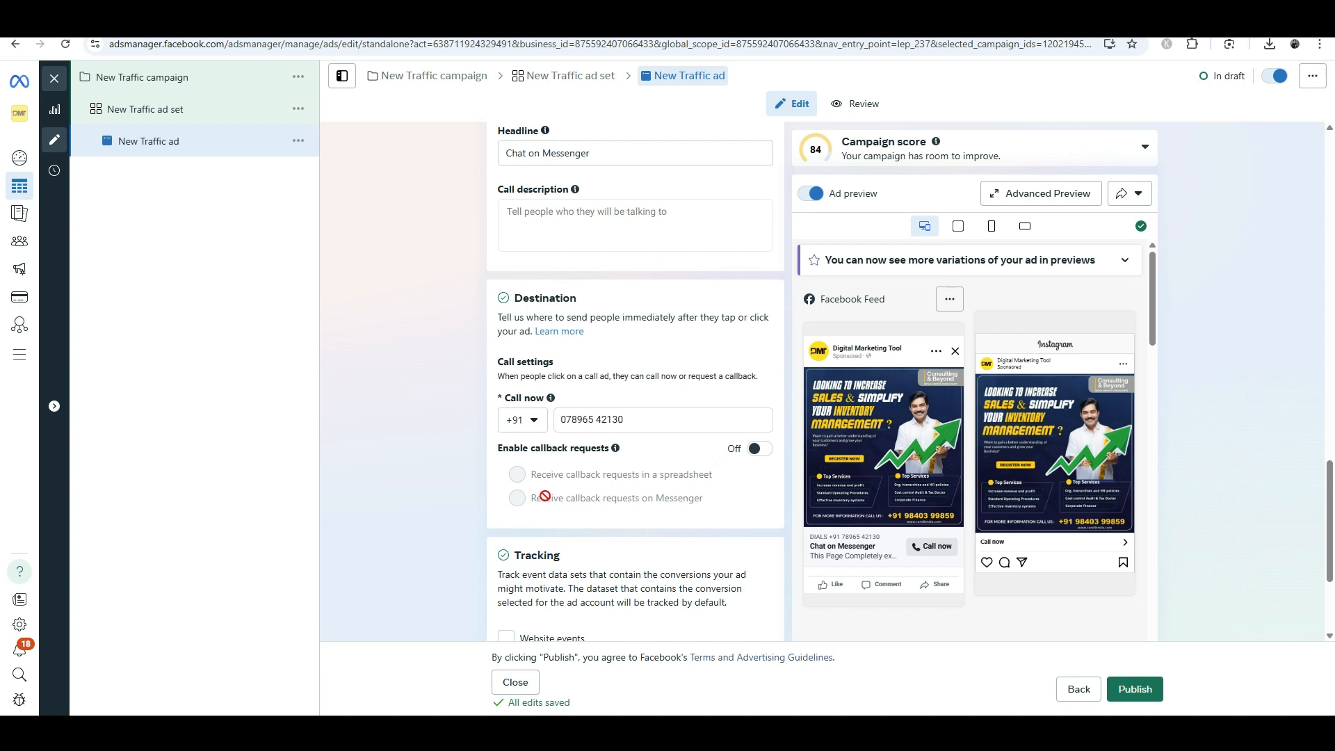
Enable callback requests for the ad, delivered to a spreadsheet
left_click(758, 450)
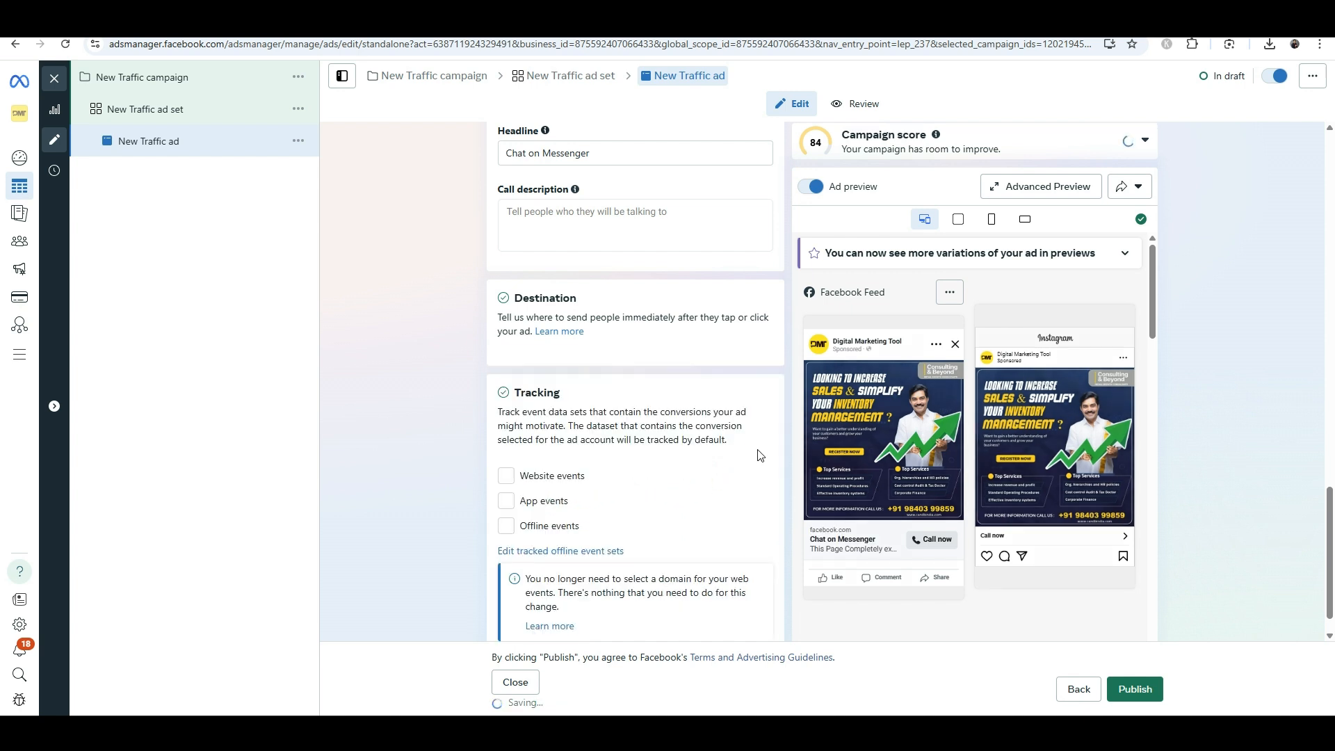
scroll(586, 470, "down", 3)
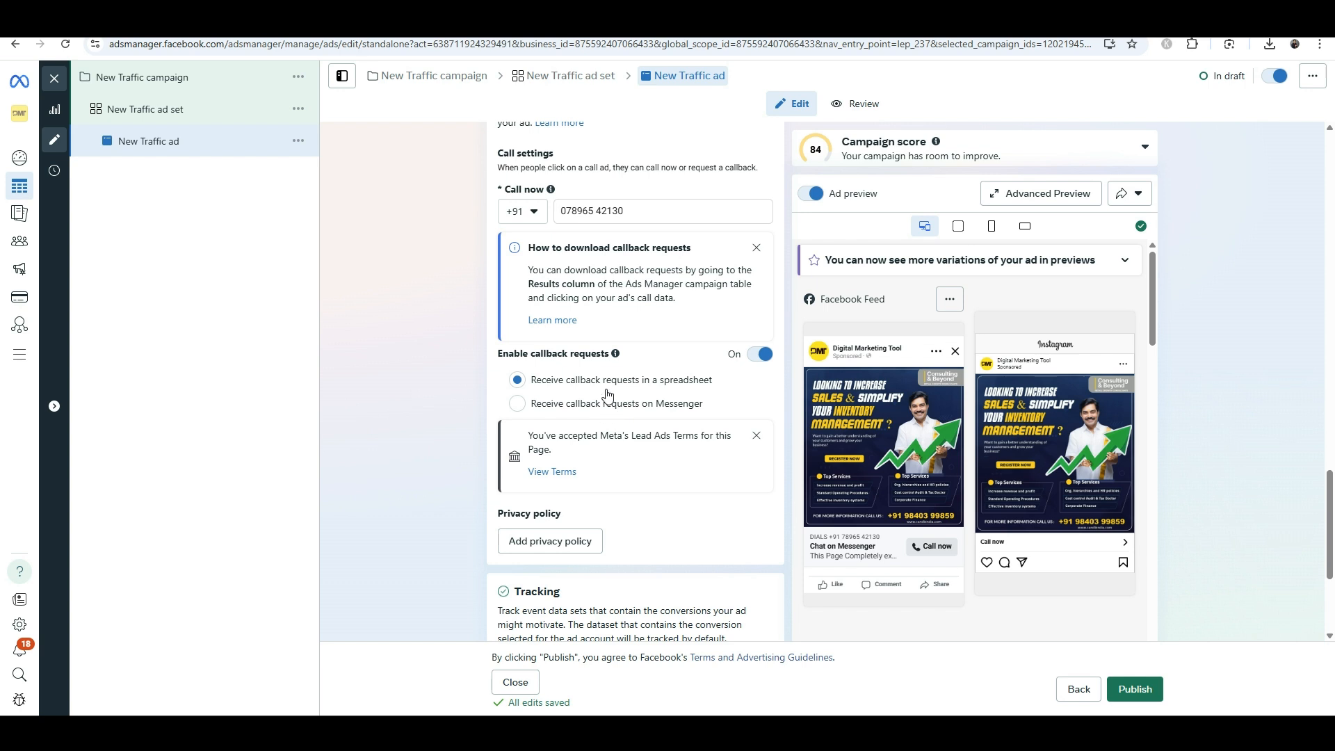
Switch callback requests off, then click into the Primary text and Call description fields
left_click(588, 405)
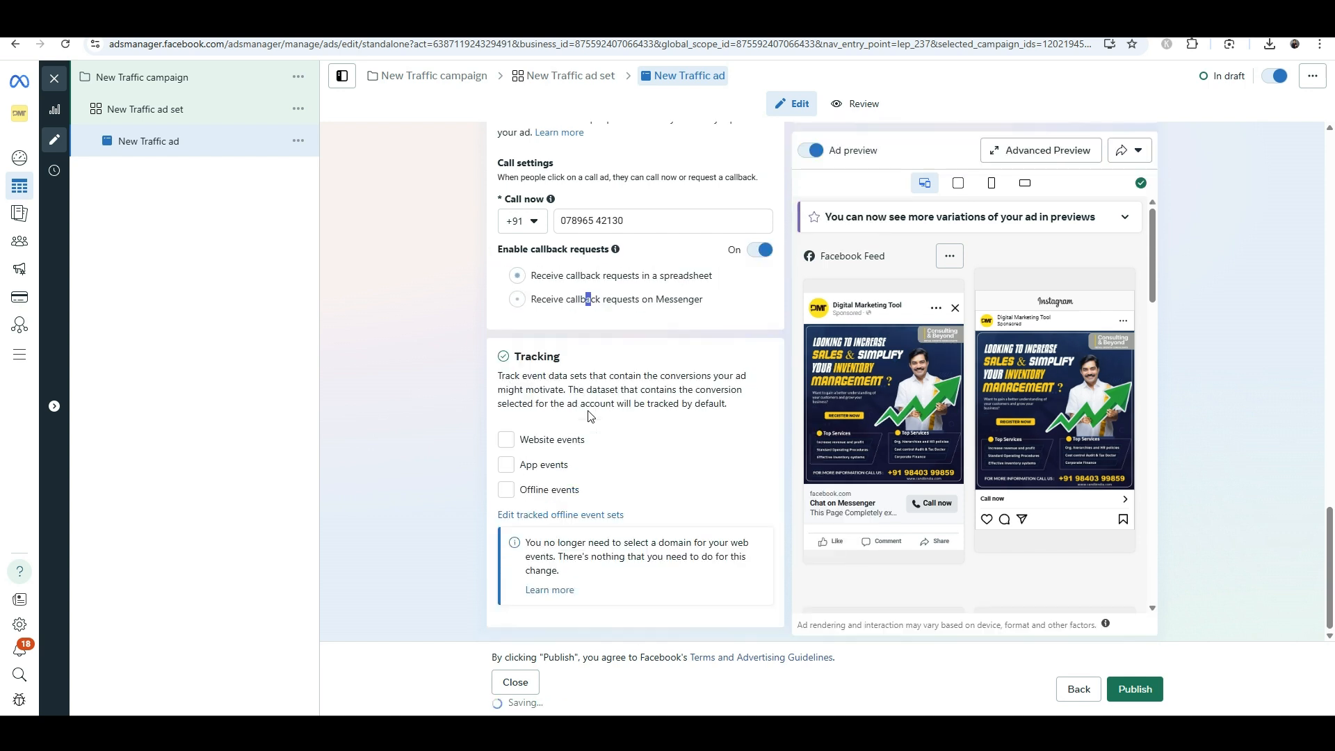
left_click(760, 251)
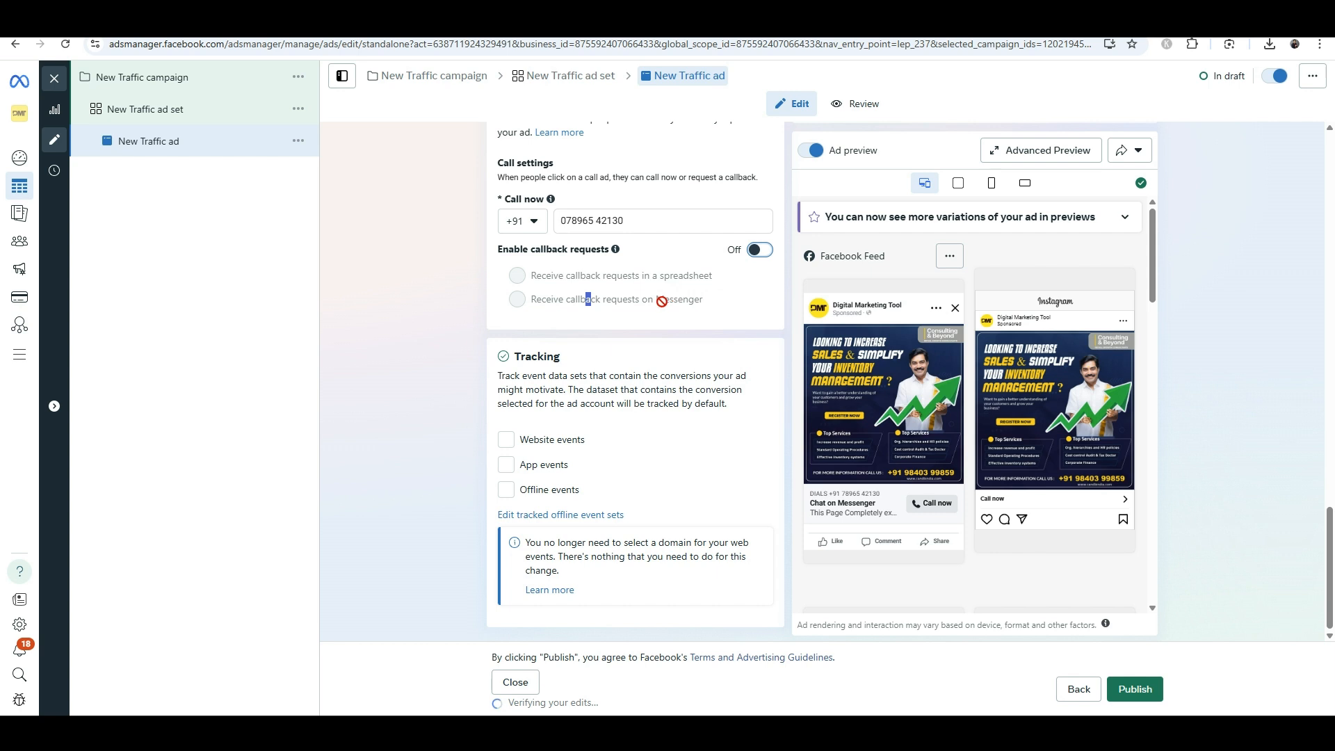
scroll(603, 301, "up", 1)
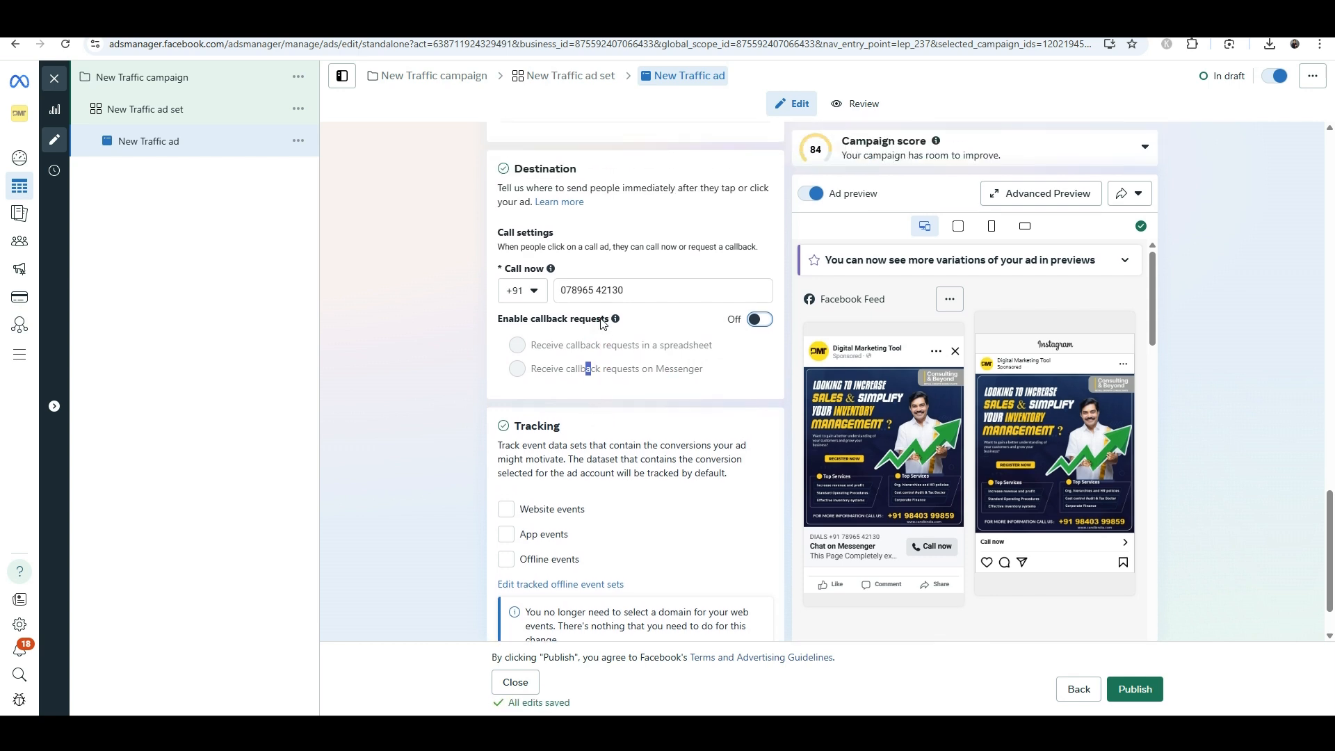
scroll(585, 356, "up", 6)
left_click(577, 376)
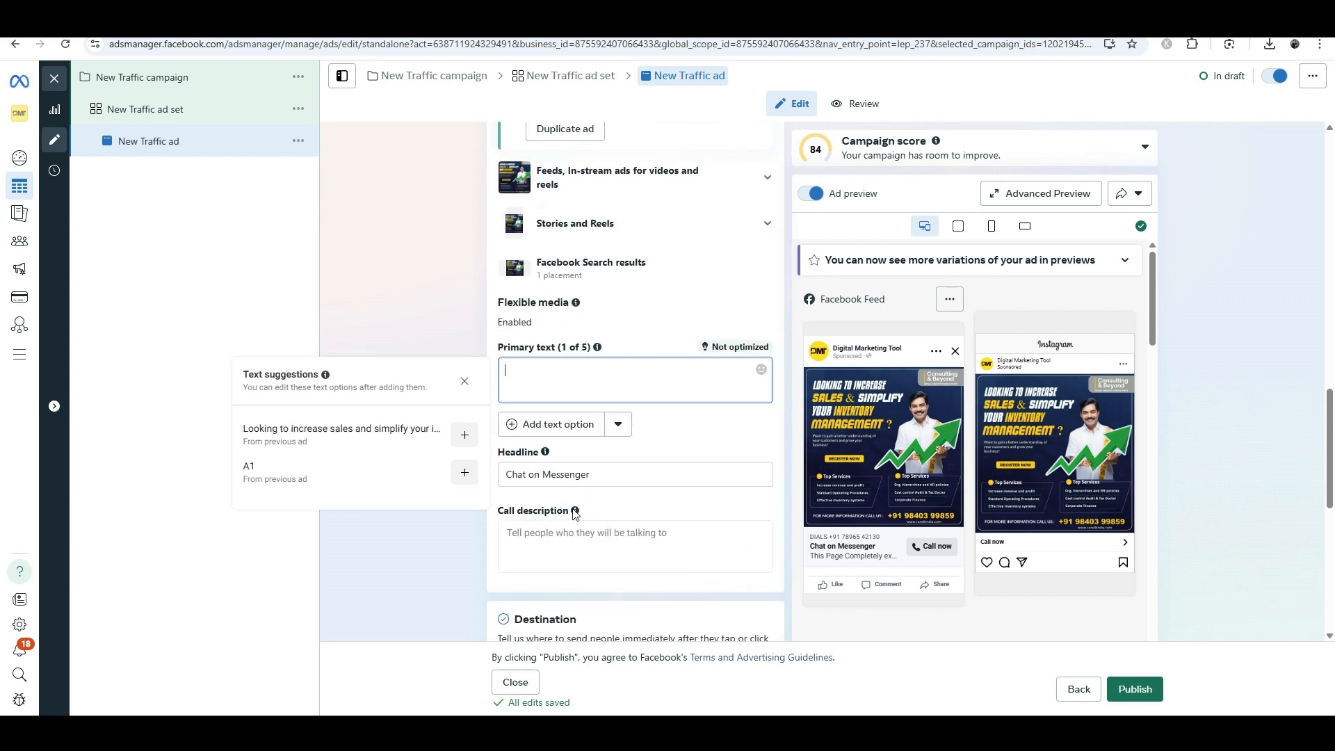
left_click(567, 537)
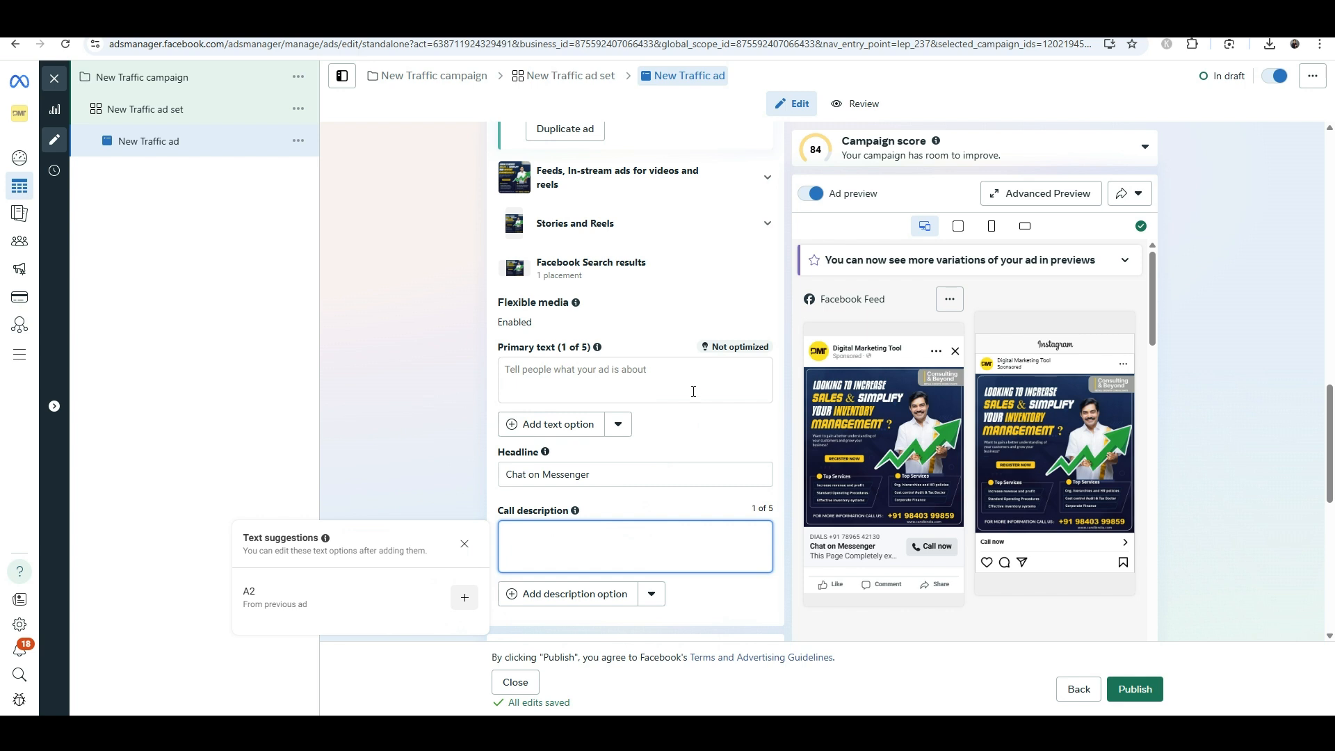
scroll(692, 389, "up", 2)
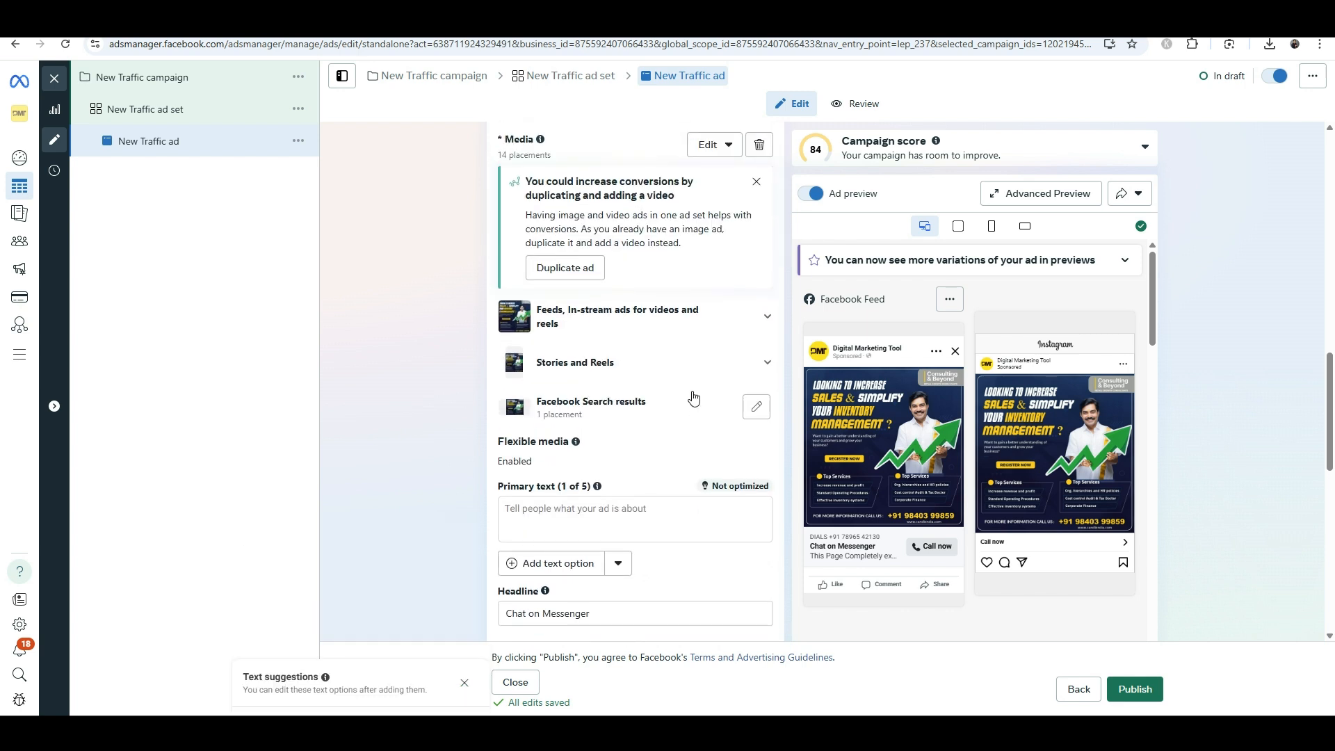